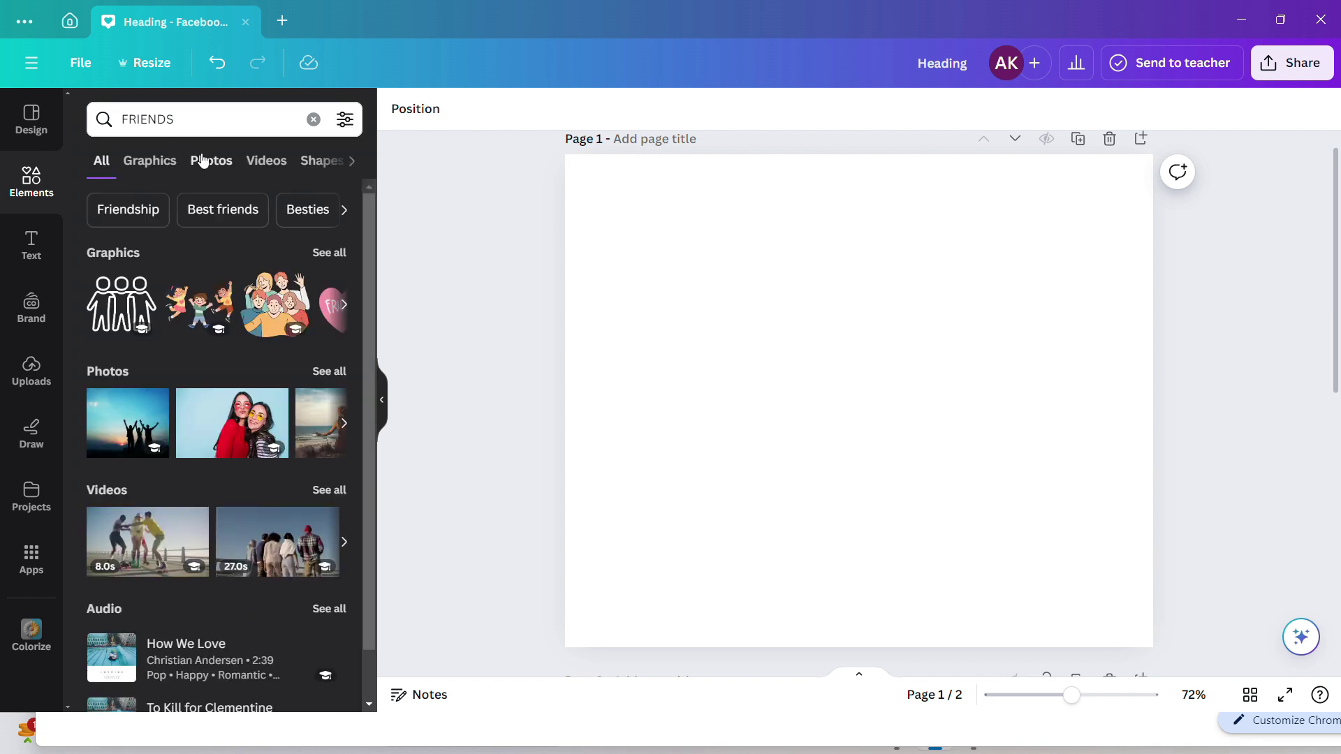
Step: Add the photo of four men sitting on a green hillside from the FRIENDS photo results to page 1
left_click(208, 162)
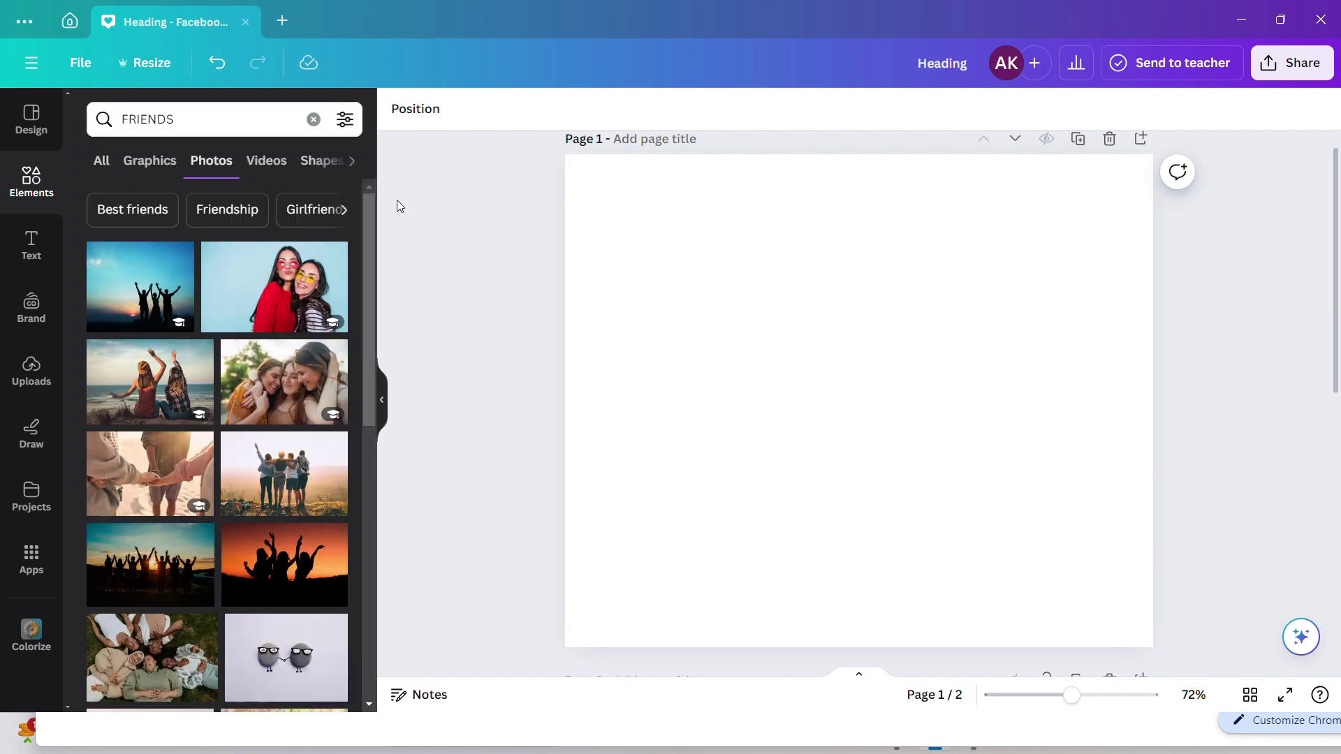
left_click_drag(371, 215, 469, 715)
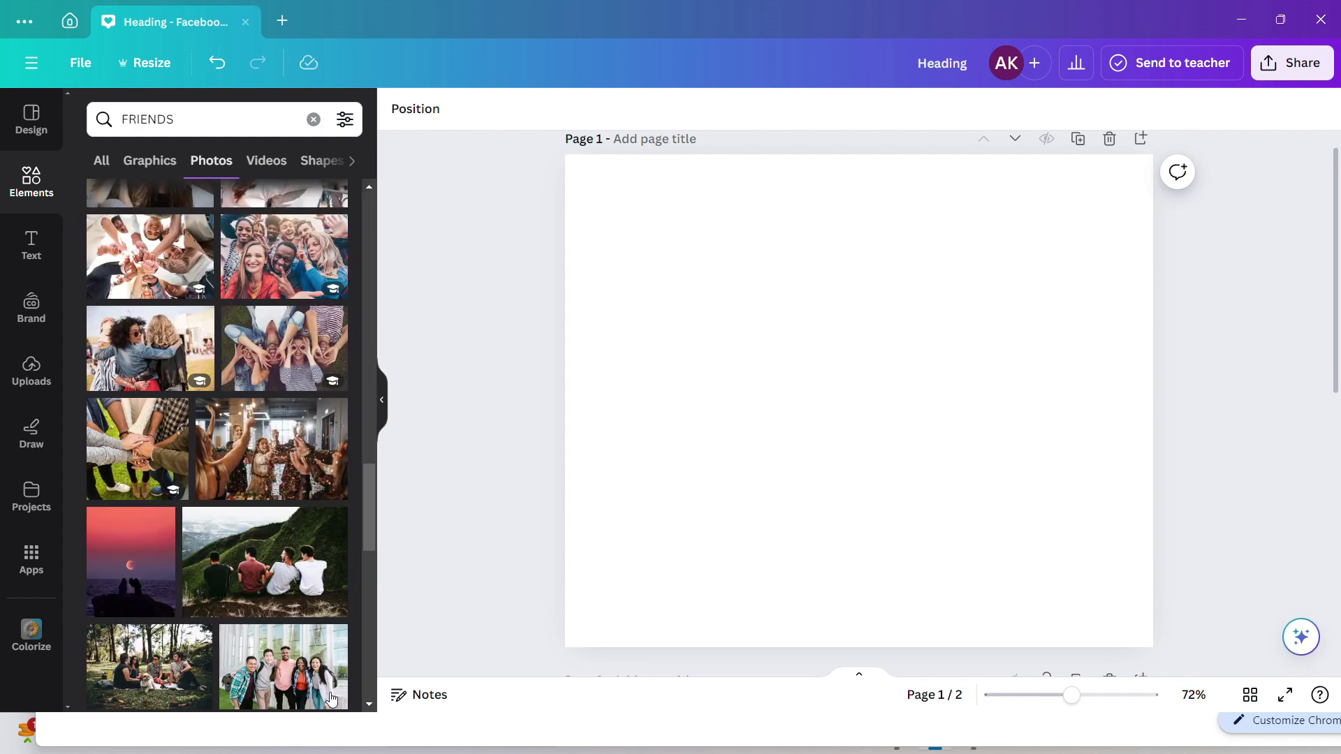
left_click(312, 548)
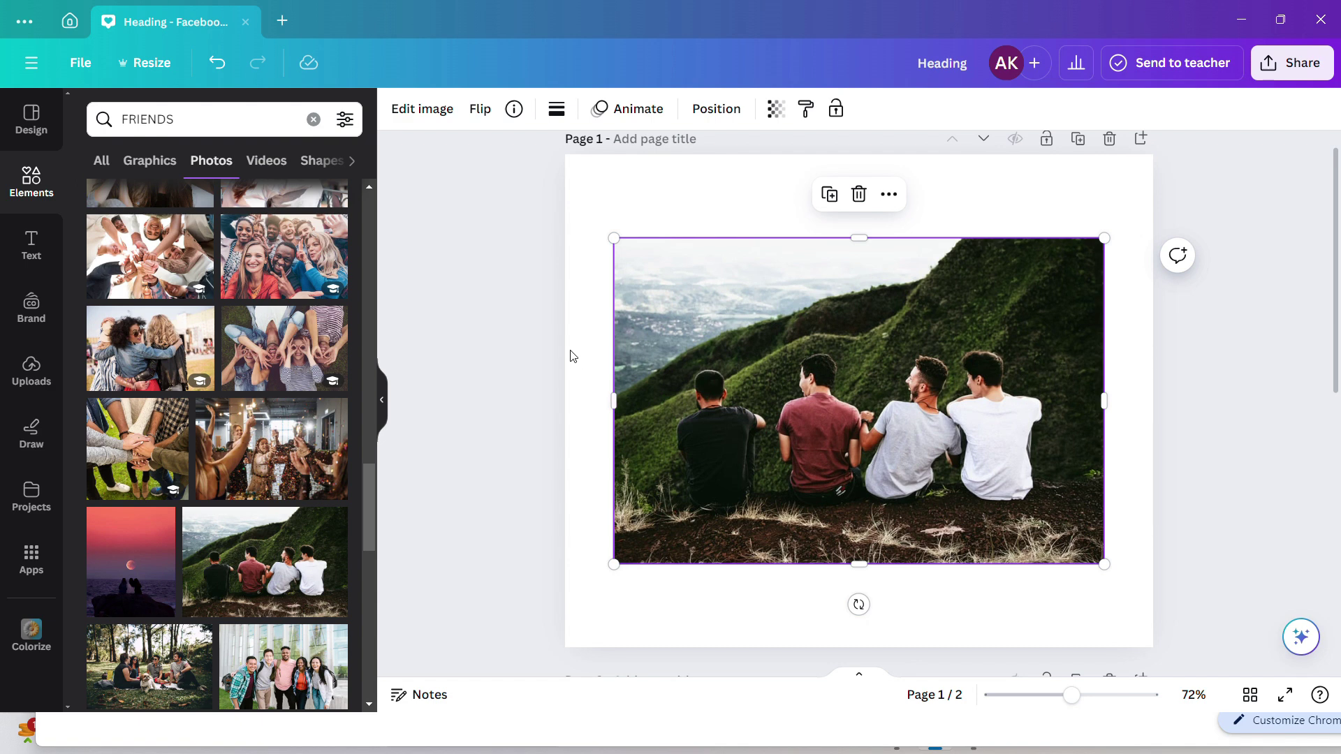
left_click(380, 402)
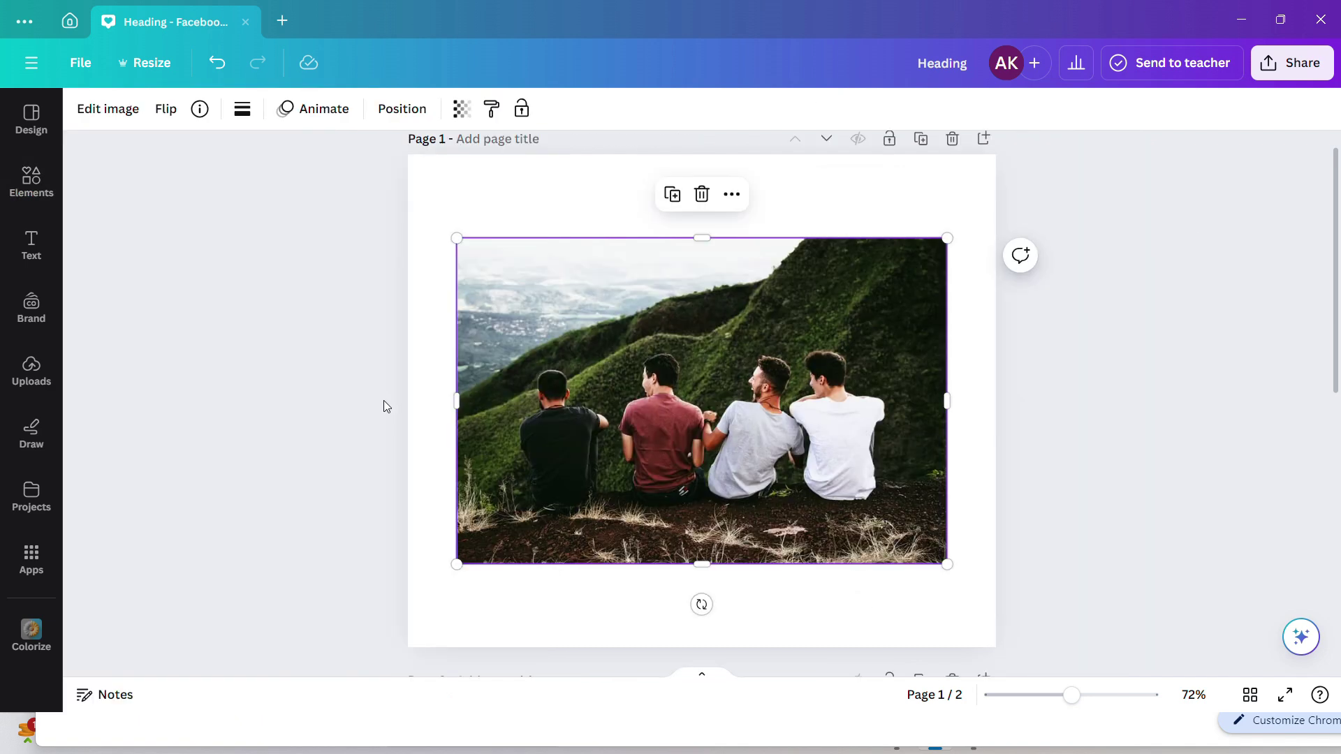
left_click(572, 204)
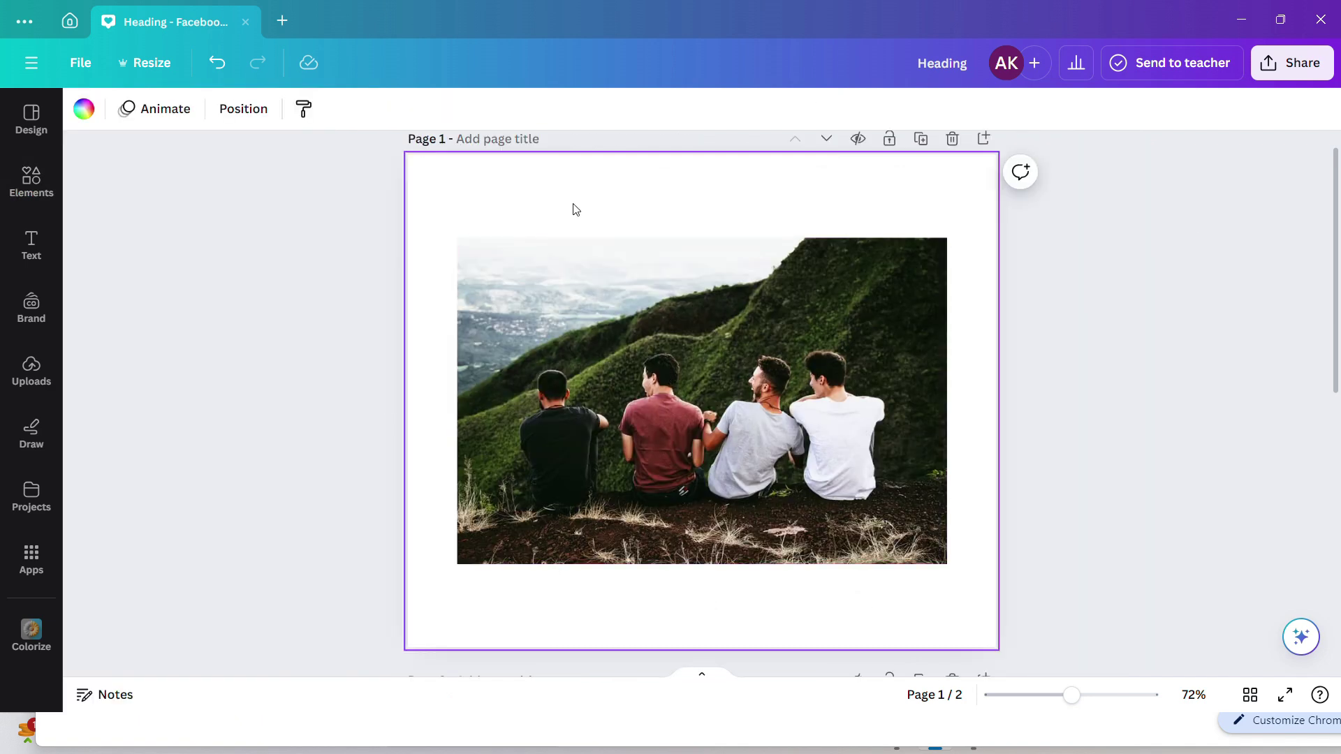
Step: Open the image adjustment settings for the hillside photo
left_click(693, 318)
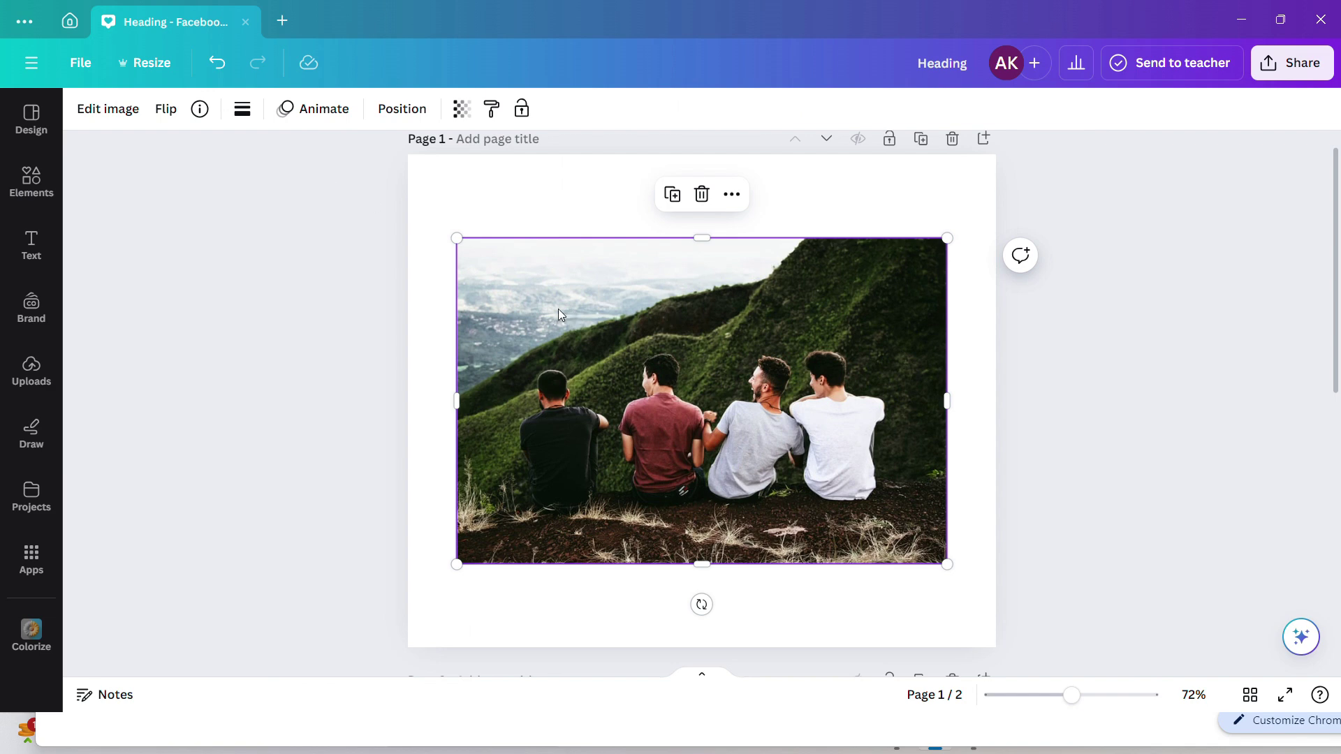
left_click(116, 114)
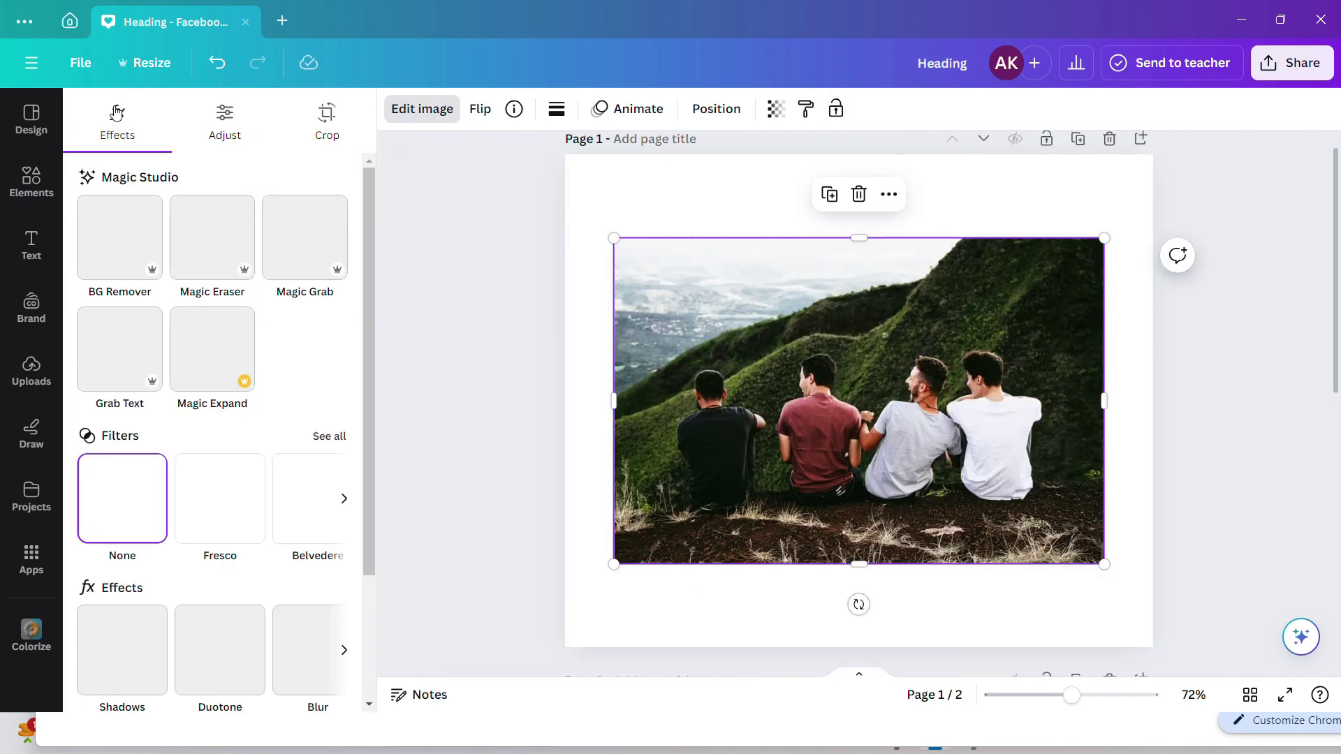
left_click(234, 125)
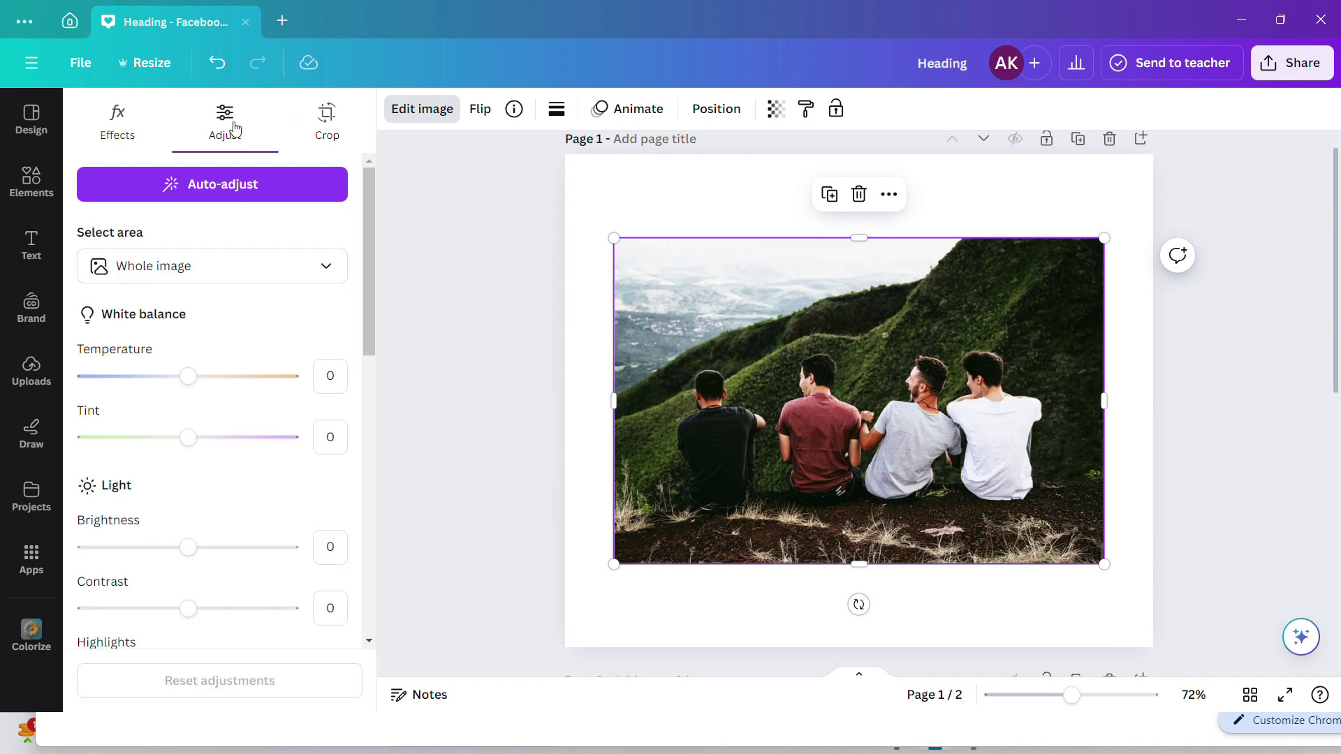
Step: Try Auto-adjust on the whole hillside photo and remove its adjustments
left_click(235, 198)
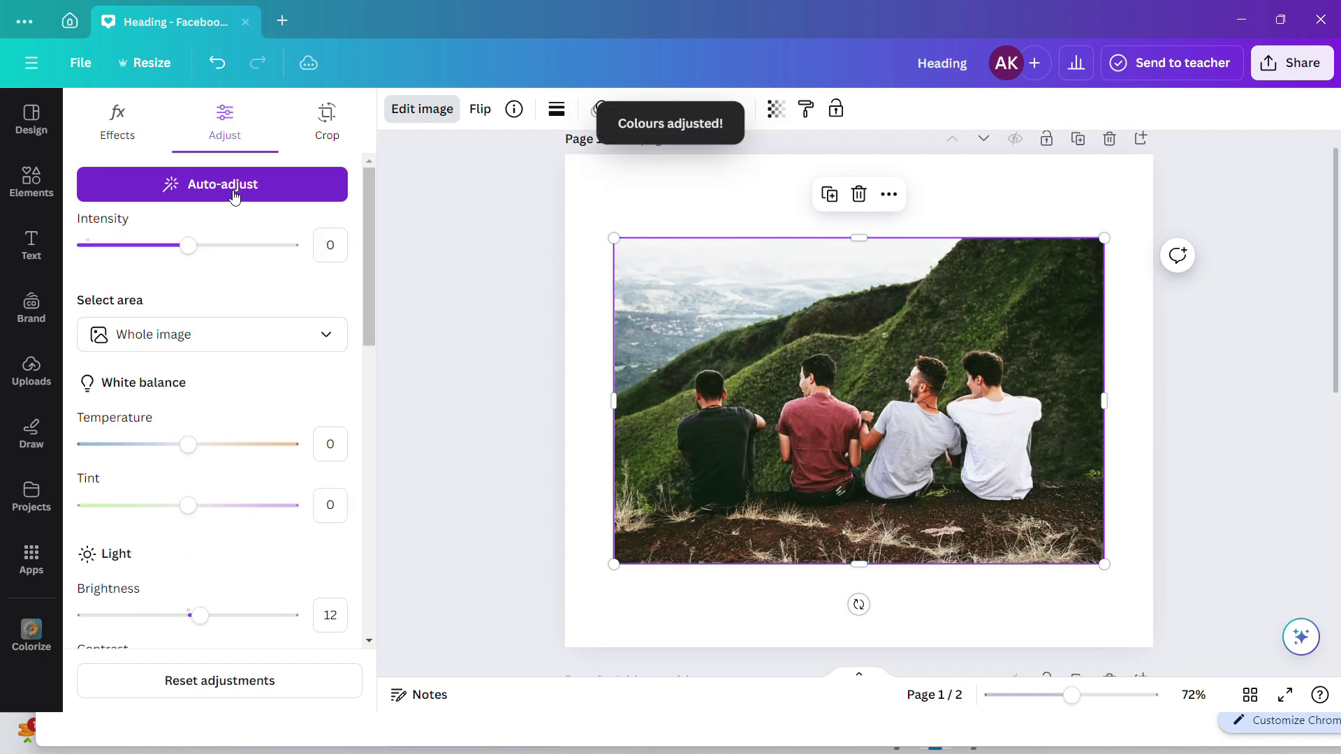
left_click(235, 197)
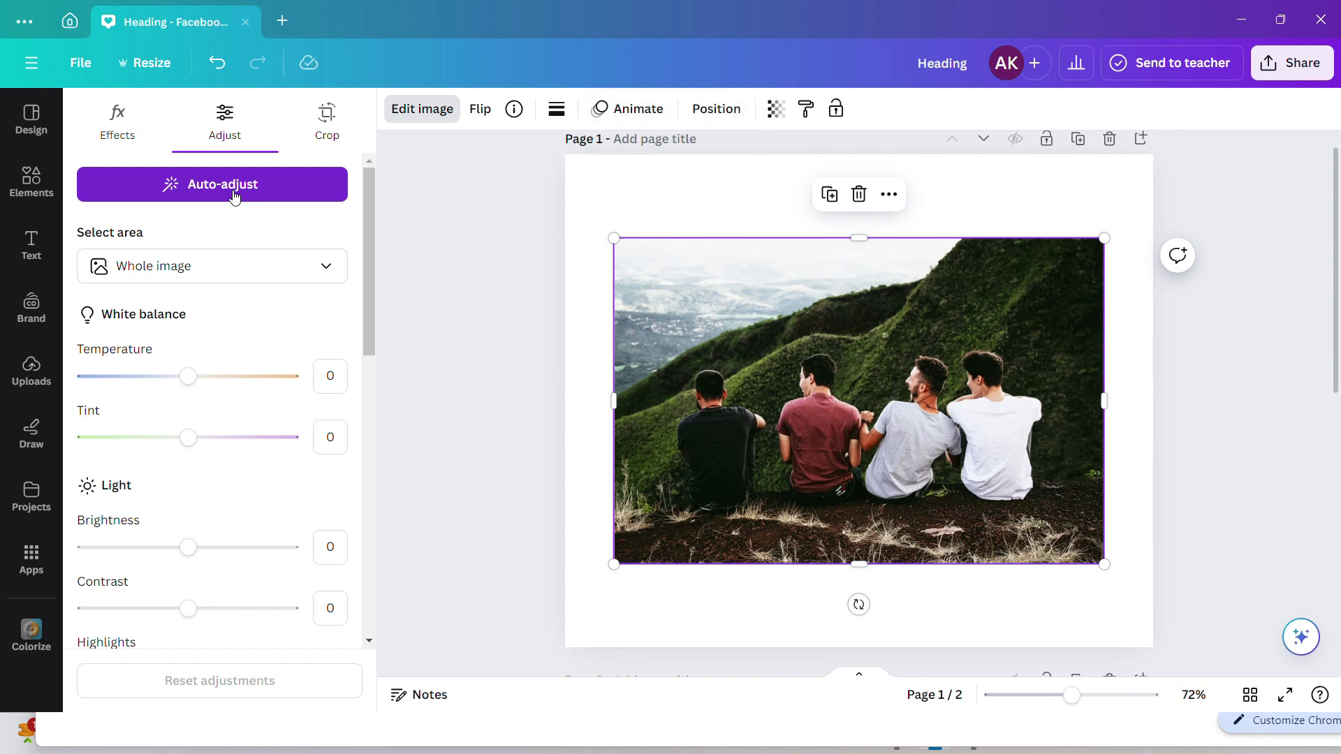
left_click(235, 197)
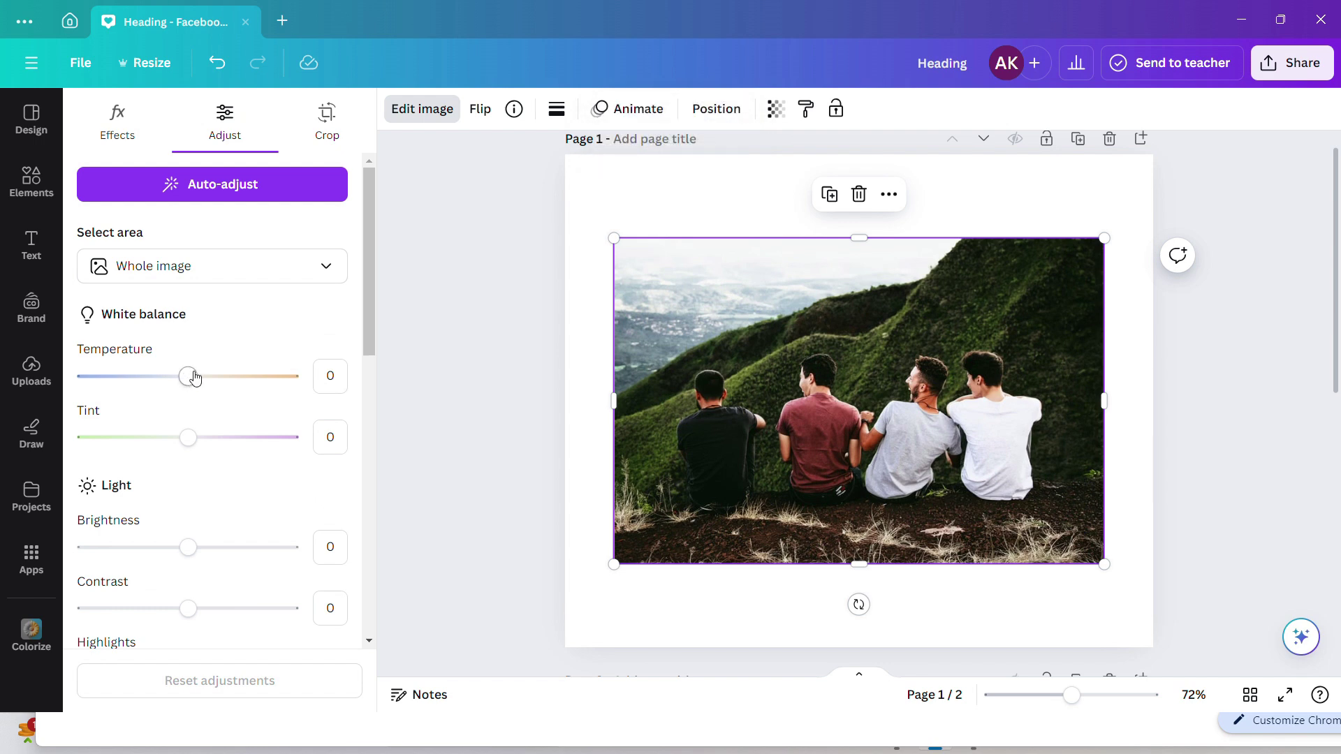
left_click(302, 268)
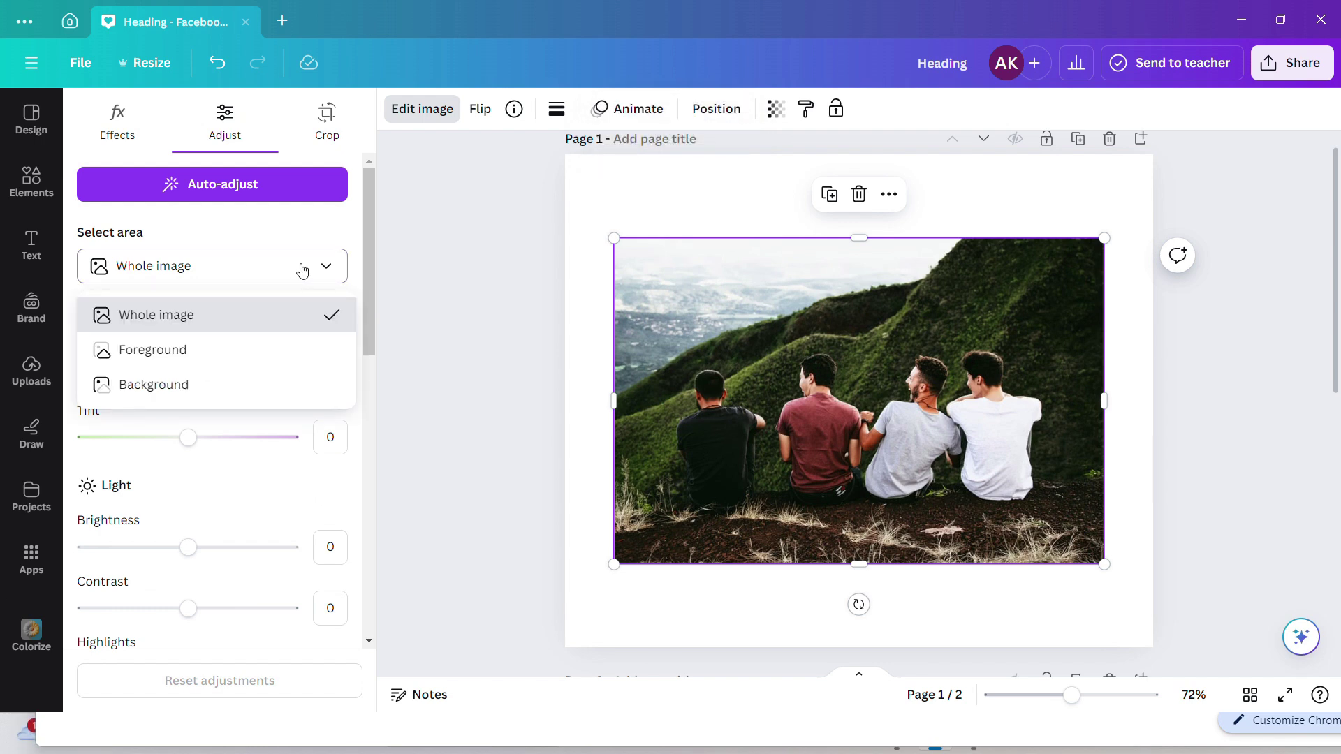
left_click(326, 266)
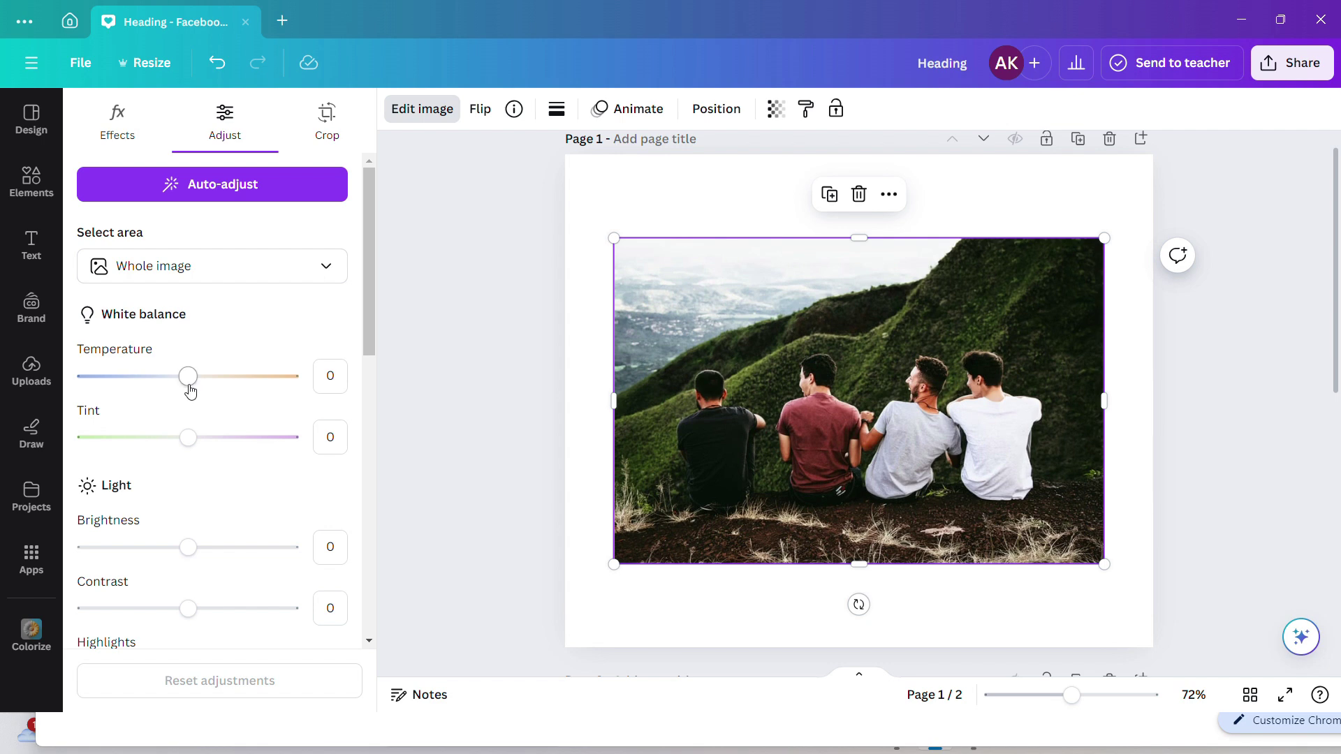
Step: Set the photo's temperature to 21, tint to -55, brightness to 13 and contrast to 13
left_click_drag(190, 390, 136, 456)
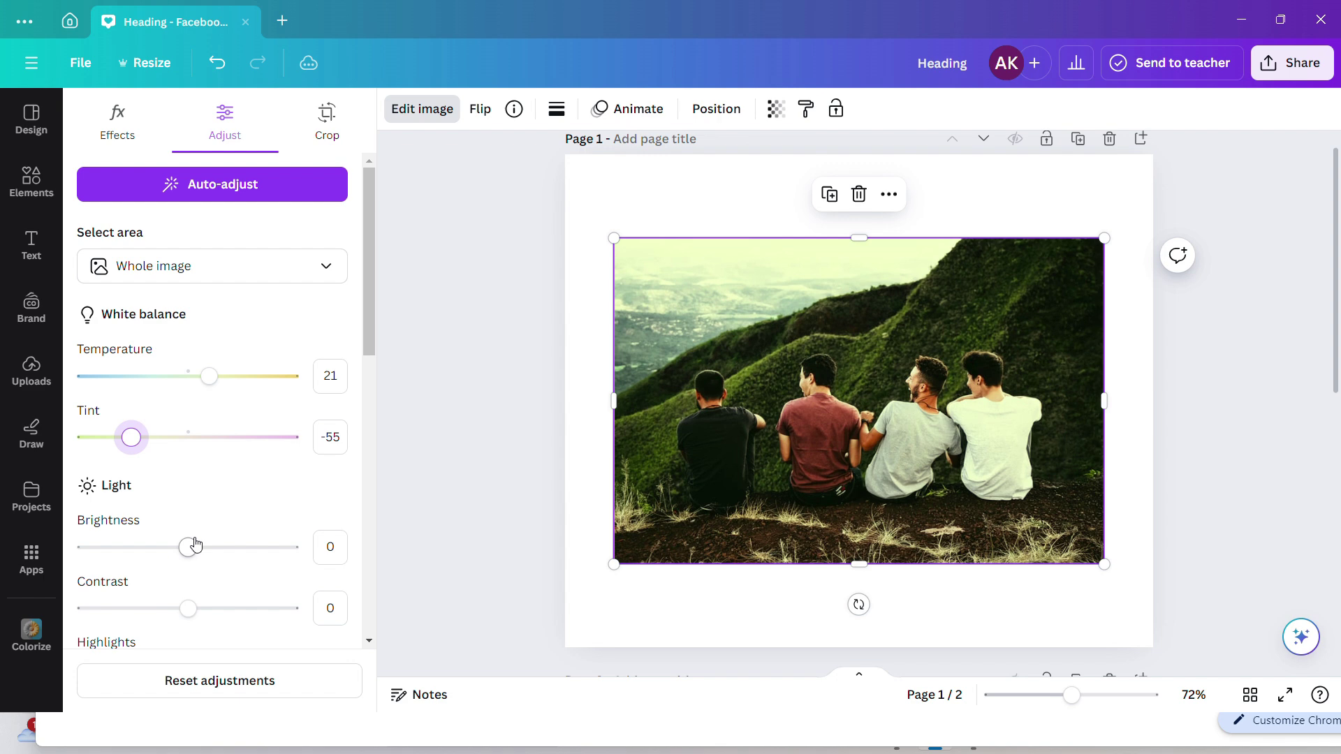
mouse_move(195, 544)
left_mouse_down()
mouse_move(219, 545)
mouse_move(204, 550)
left_mouse_up()
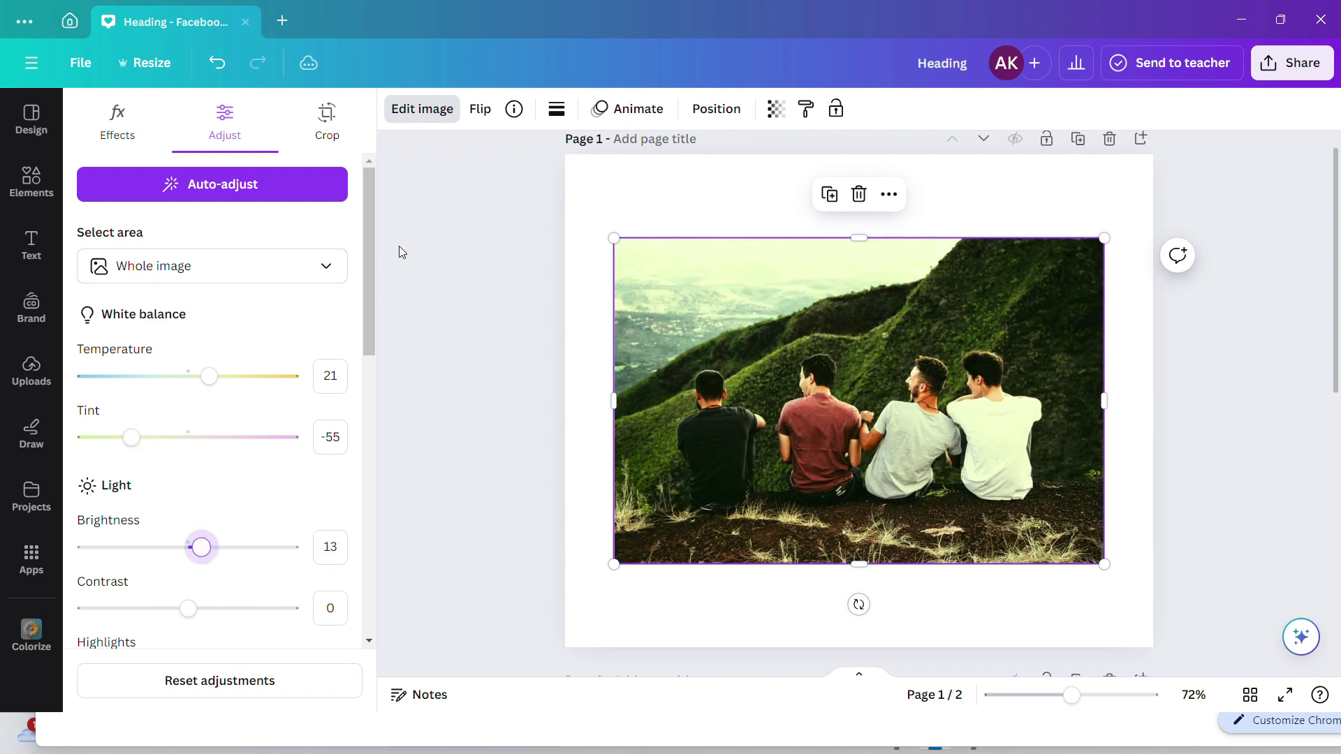
left_click_drag(364, 246, 379, 318)
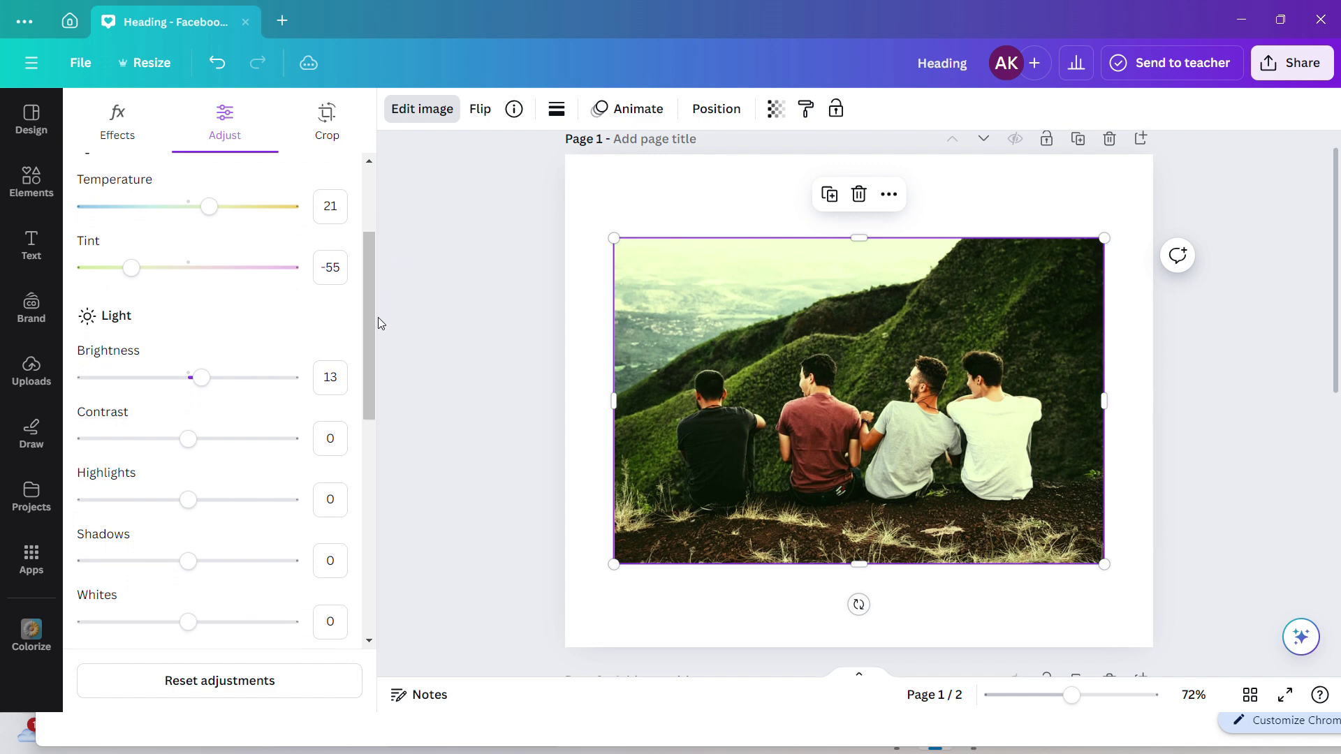
mouse_move(197, 438)
left_mouse_down()
mouse_move(143, 437)
mouse_move(218, 440)
mouse_move(201, 442)
left_mouse_up()
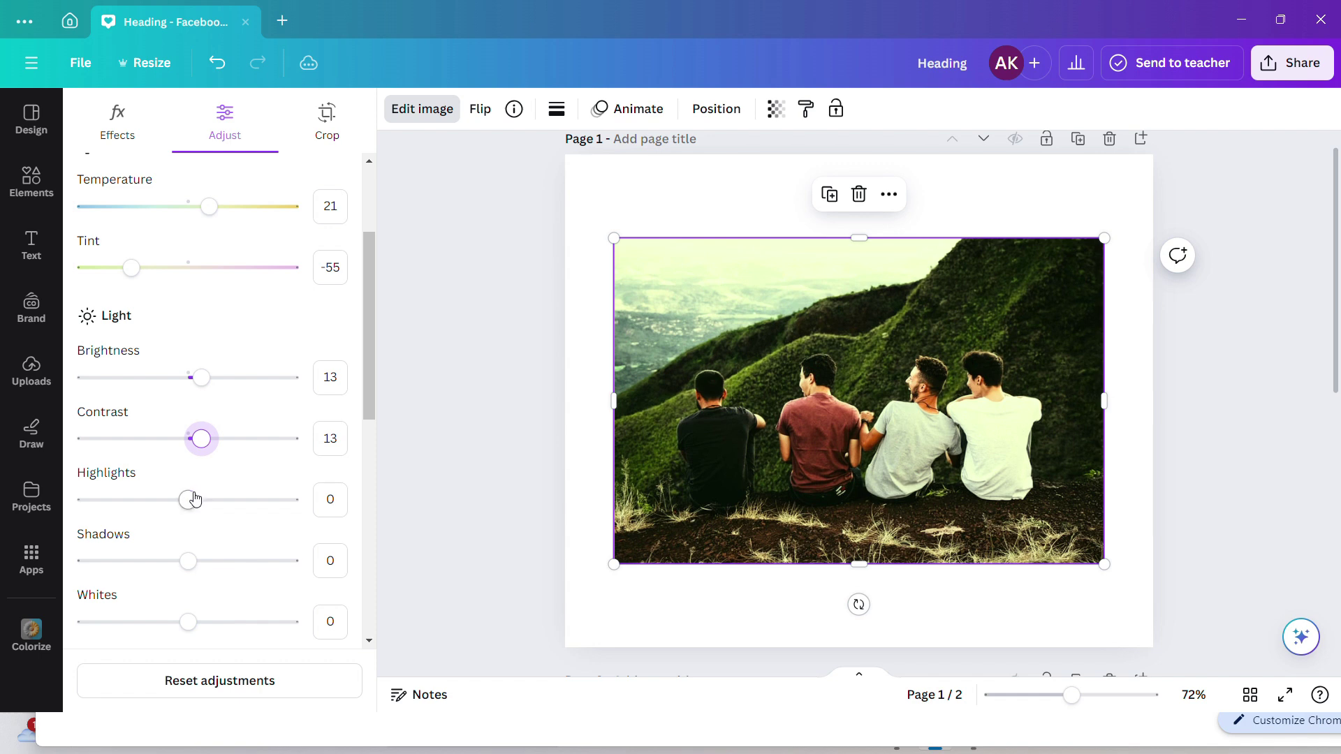
Step: Set the photo's highlights to -18, shadows to -16 and whites to -21
mouse_move(188, 499)
left_mouse_down()
mouse_move(239, 498)
mouse_move(132, 505)
mouse_move(171, 511)
left_mouse_up()
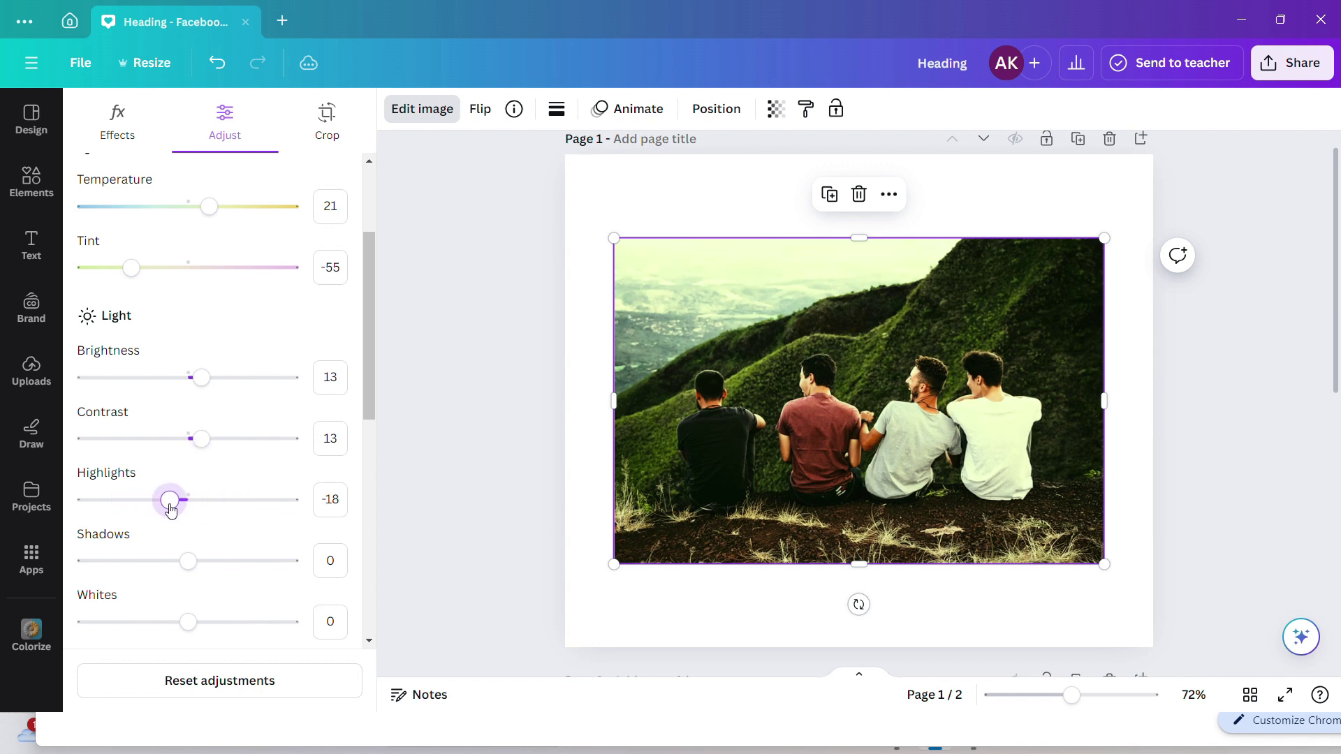
mouse_move(190, 563)
left_mouse_down()
mouse_move(249, 563)
mouse_move(152, 579)
mouse_move(190, 568)
mouse_move(173, 570)
left_mouse_up()
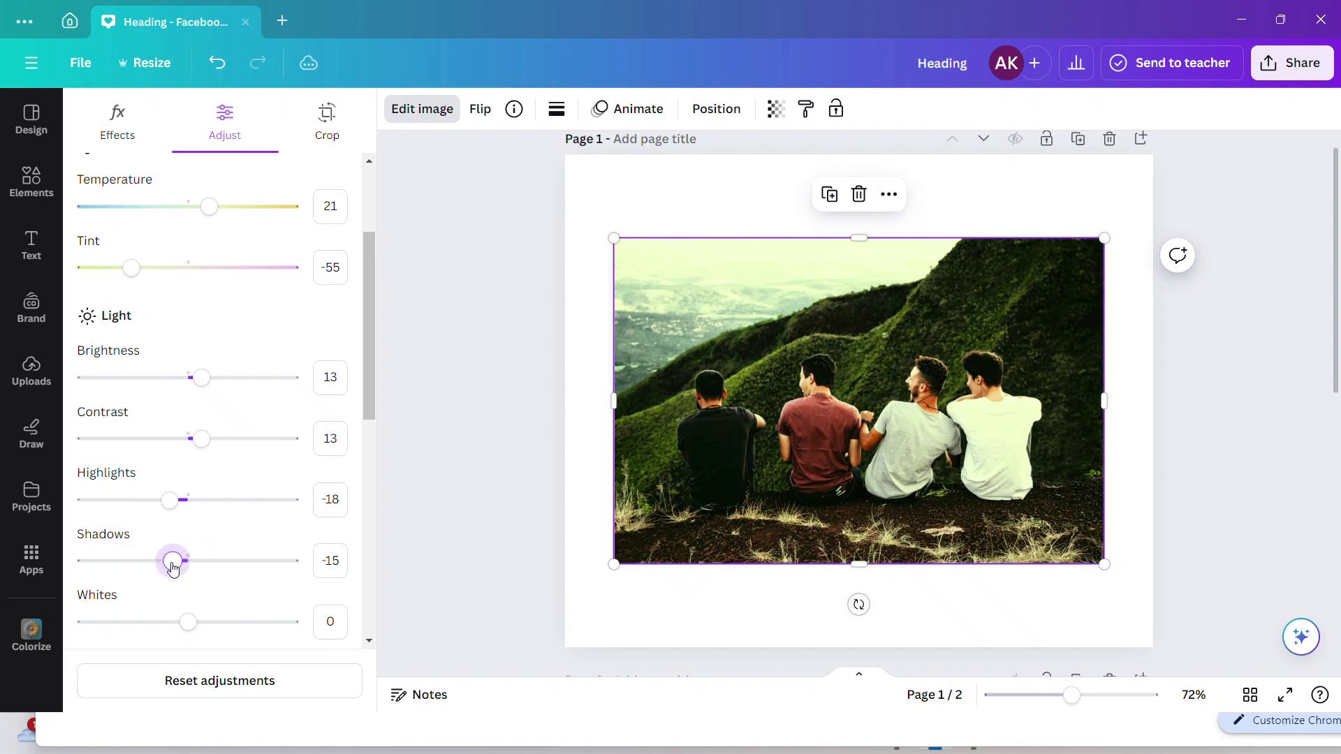
mouse_move(188, 621)
left_mouse_down()
mouse_move(290, 624)
mouse_move(225, 636)
mouse_move(118, 624)
mouse_move(168, 625)
left_mouse_up()
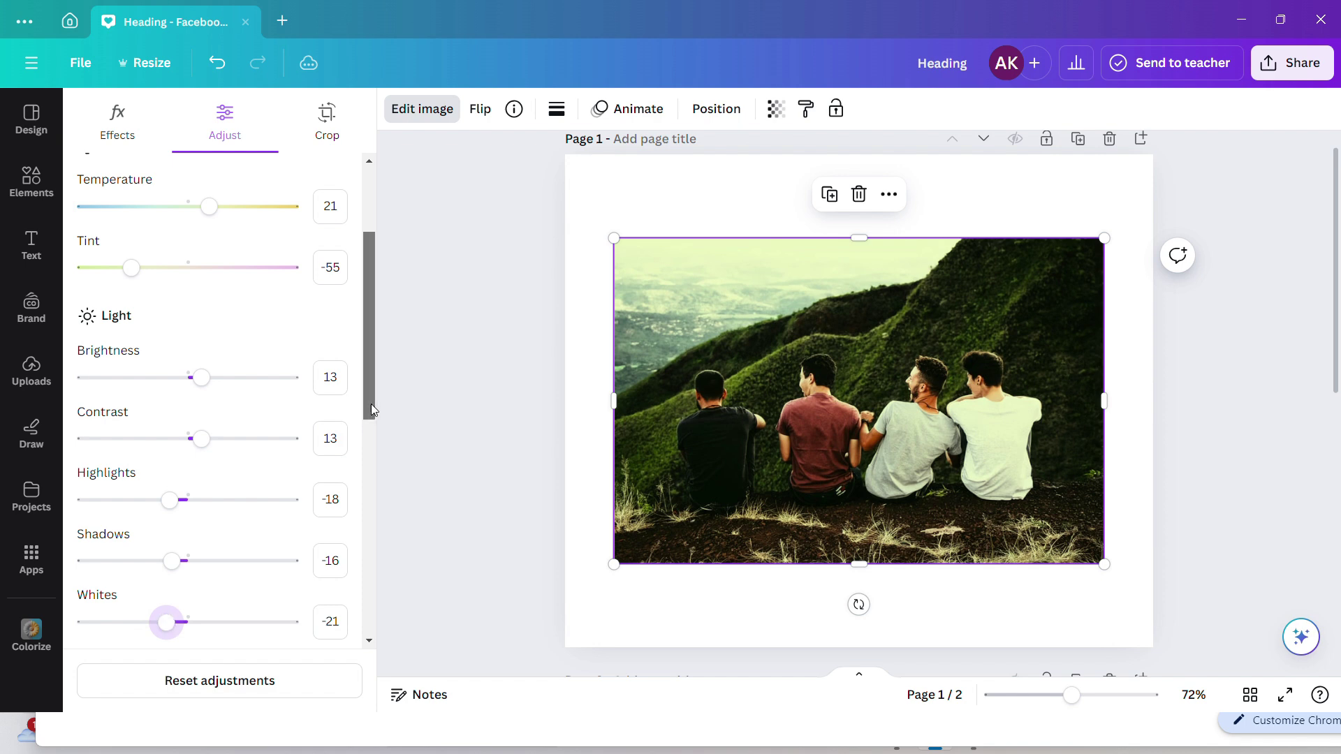
Step: Set the photo's vignette to 6 and leave the image adjustments
left_click_drag(371, 403, 424, 573)
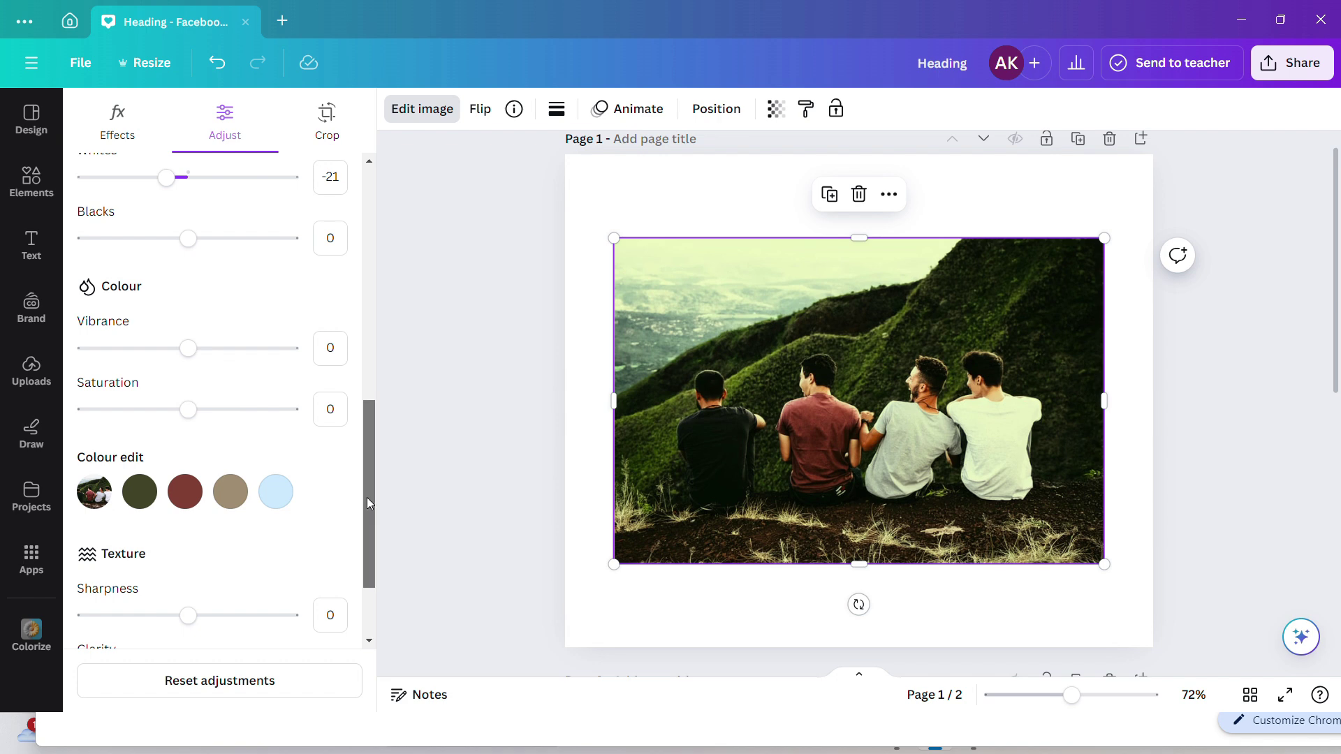
left_click_drag(366, 497, 390, 606)
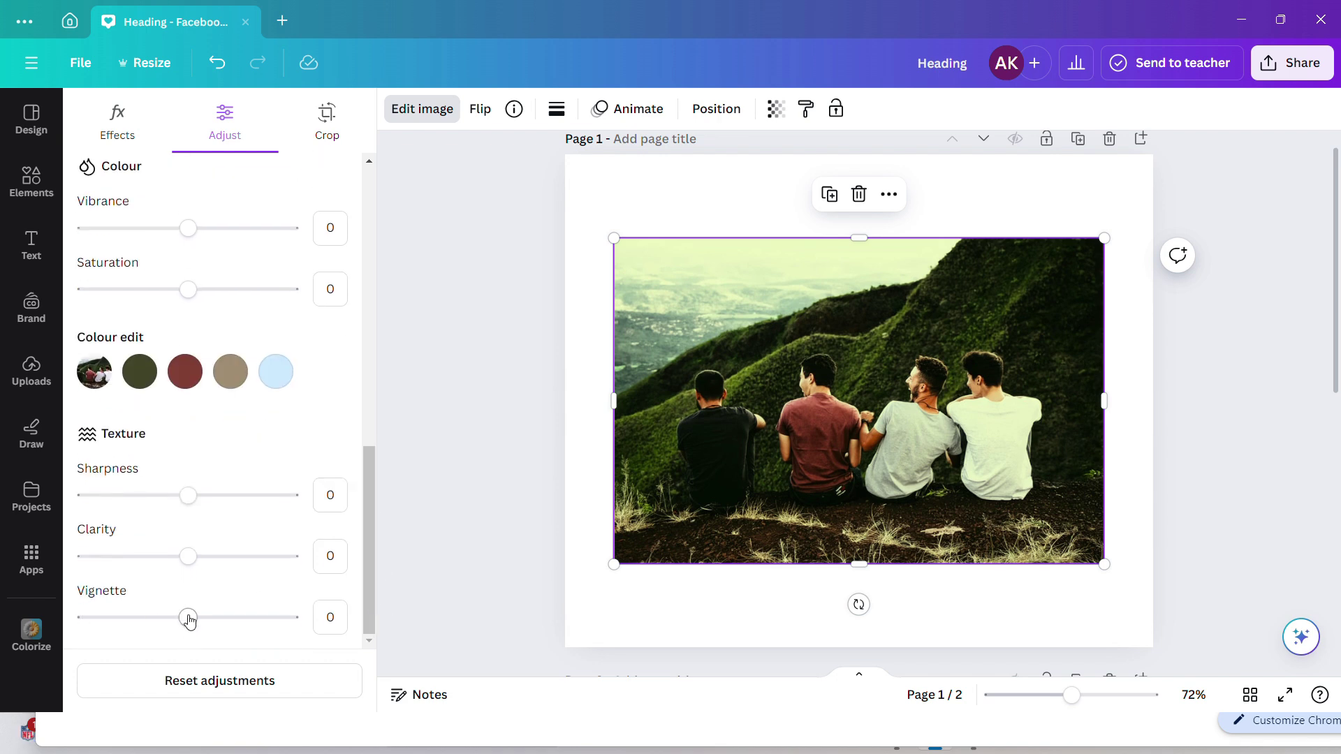
left_click_drag(189, 620, 195, 674)
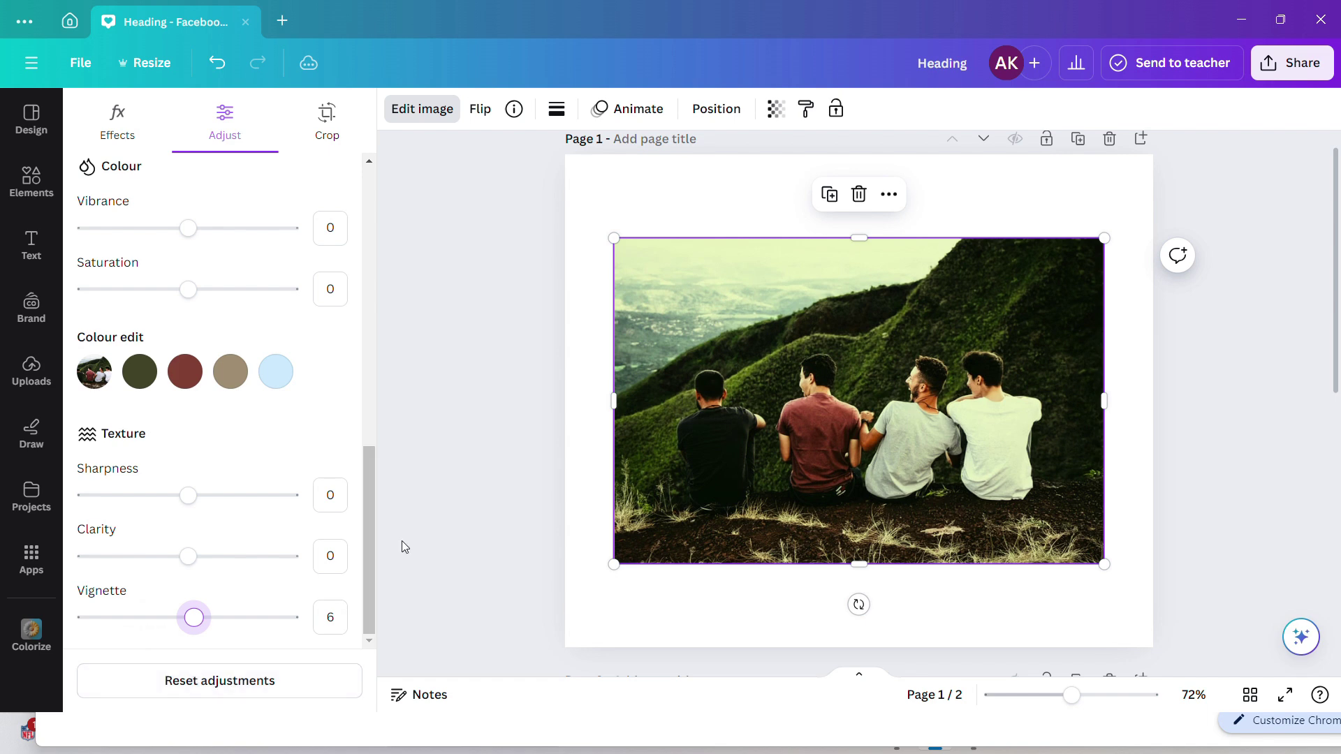
key("Escape")
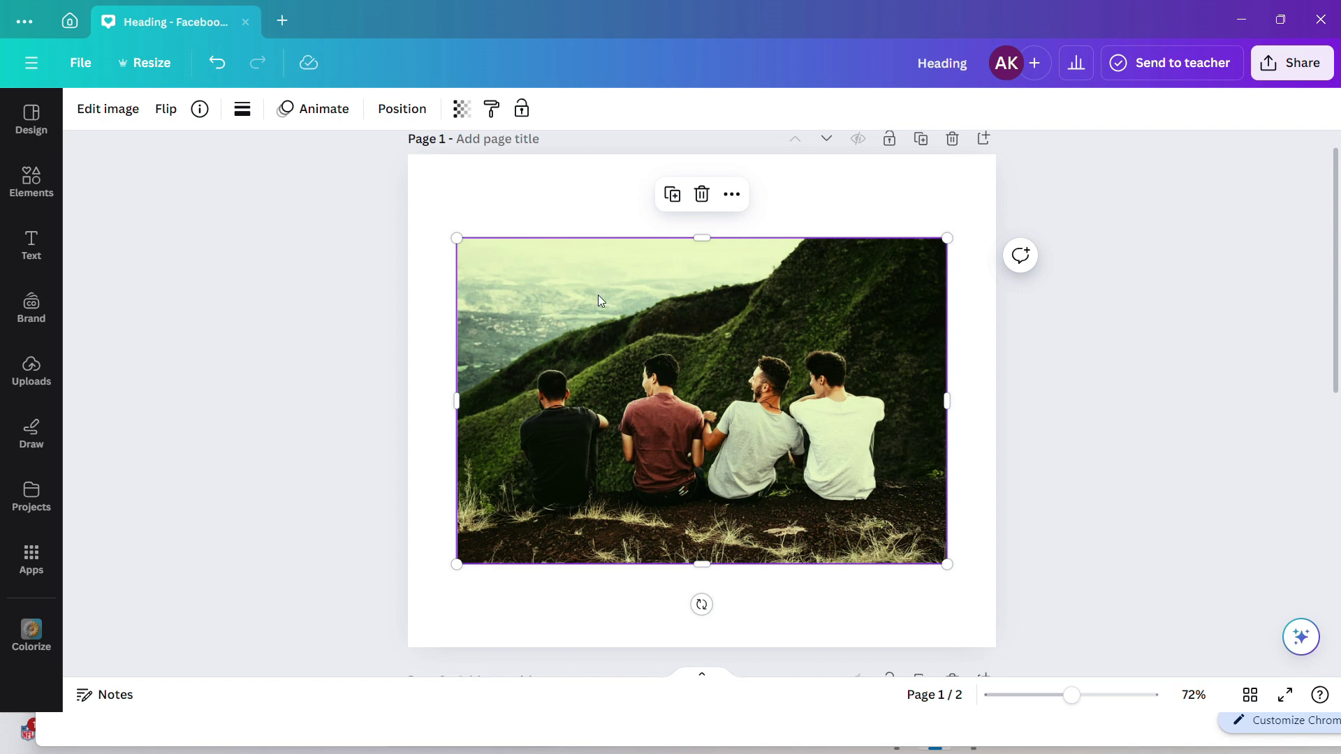
left_click(597, 177)
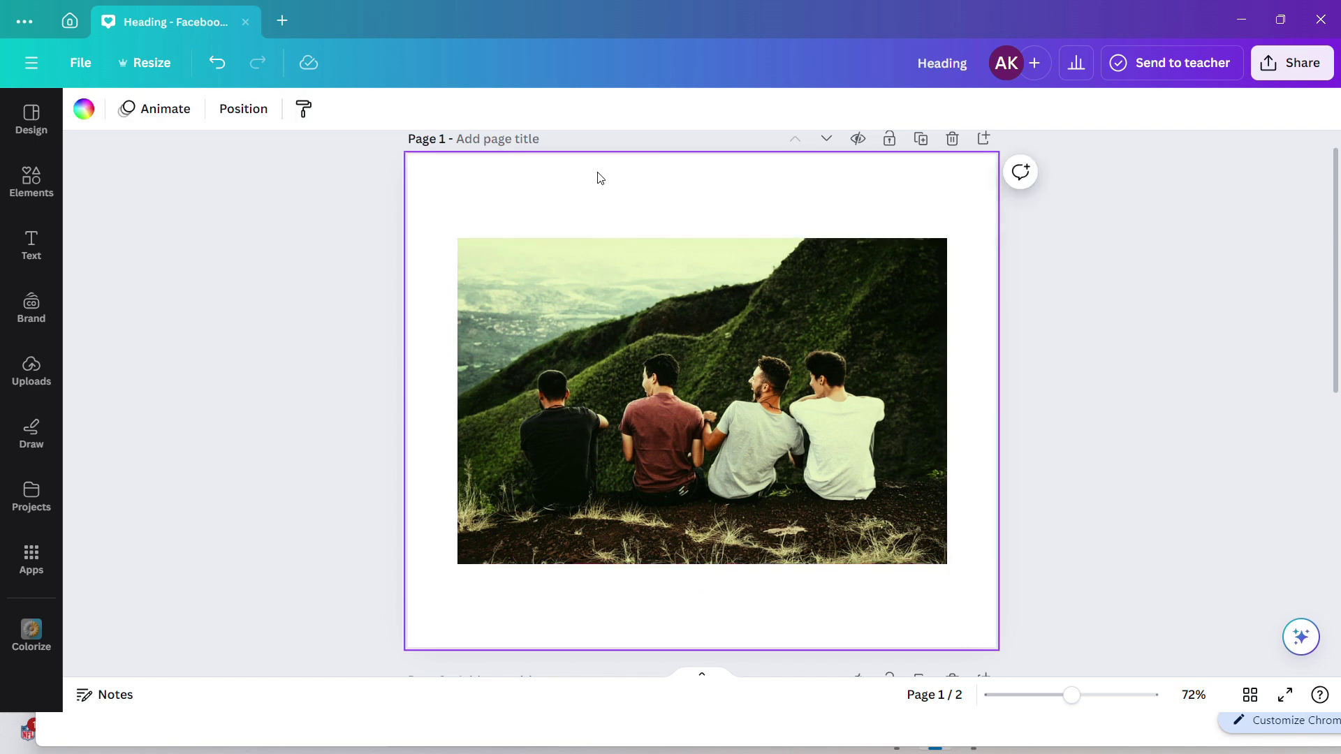
Step: Try a freeform crop of the photo around the two men in the middle and undo it
left_click(609, 279)
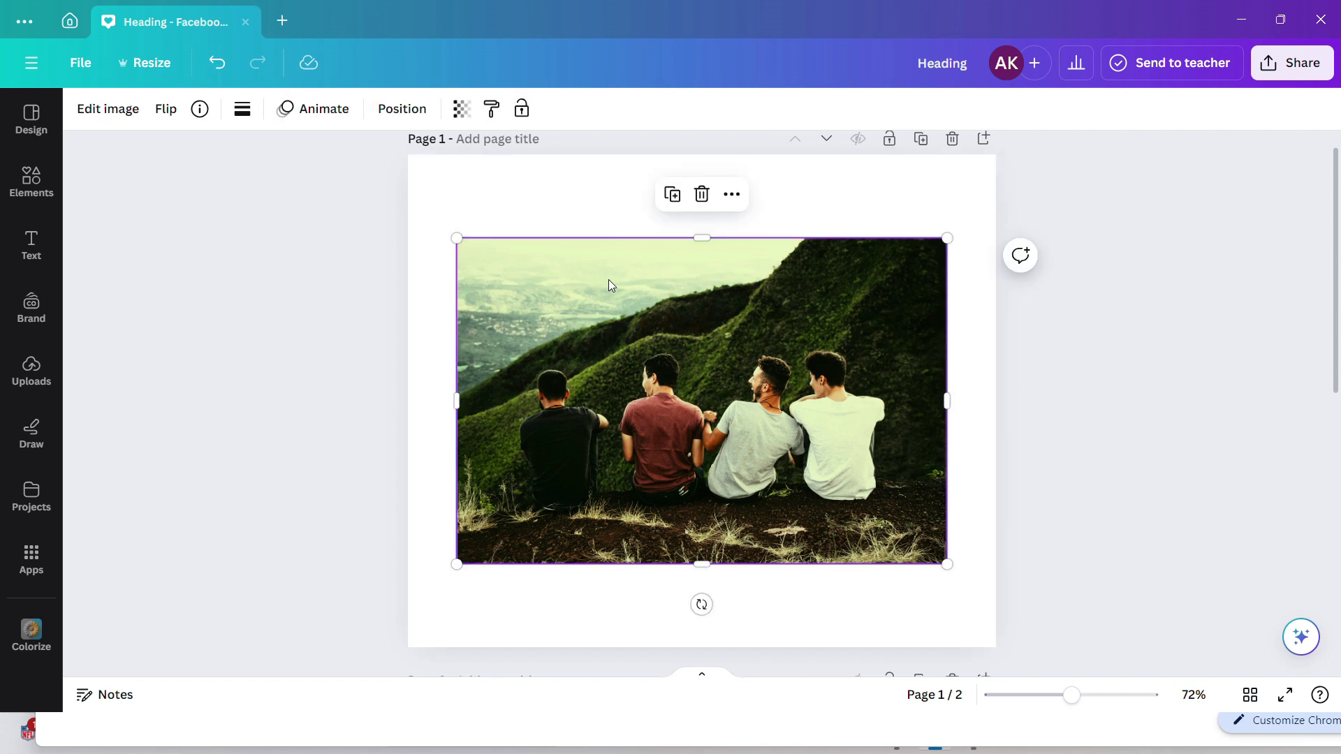
left_click(107, 111)
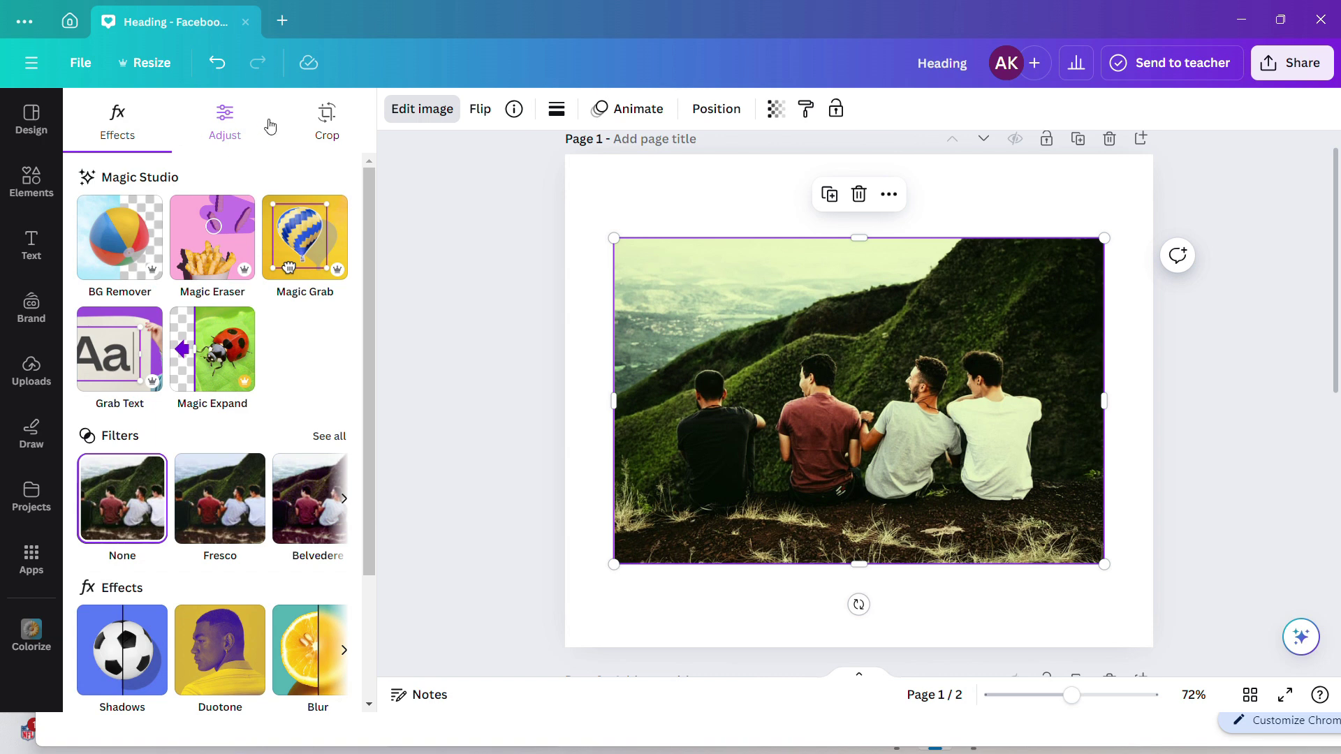
left_click(327, 131)
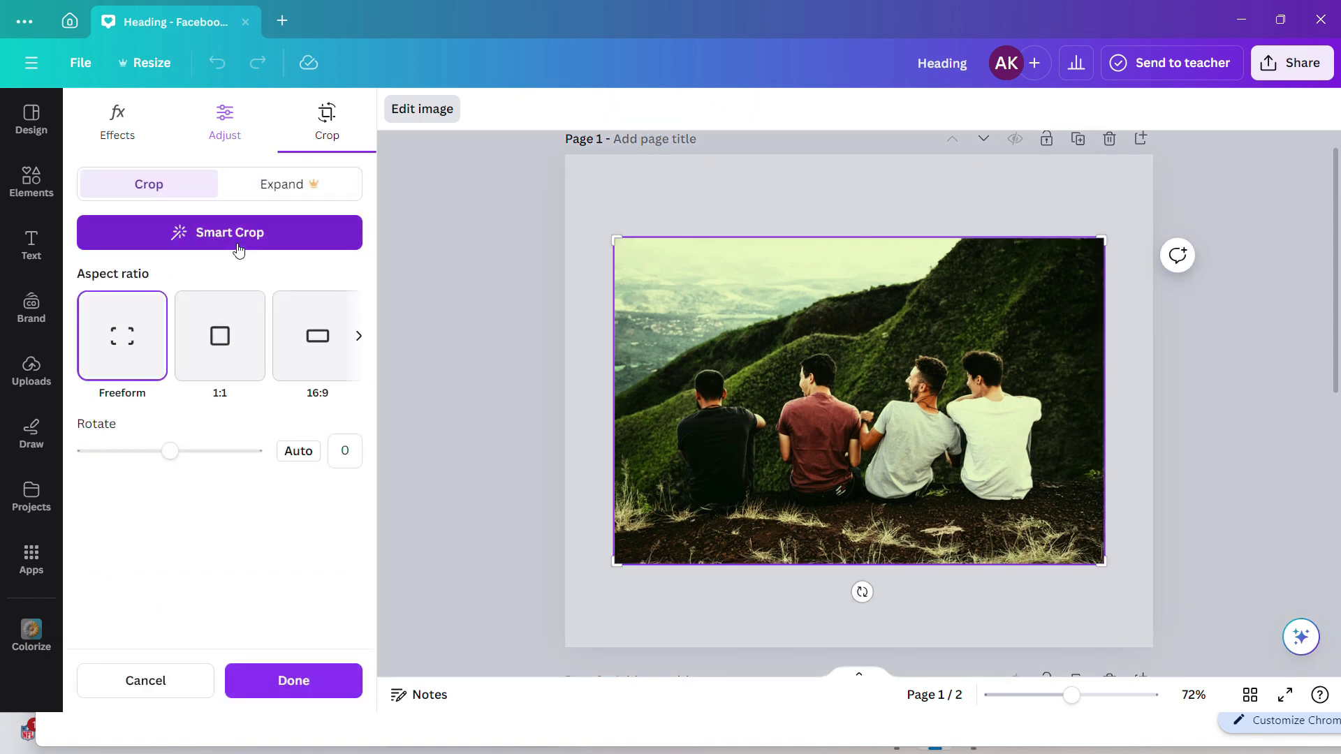
left_click(358, 337)
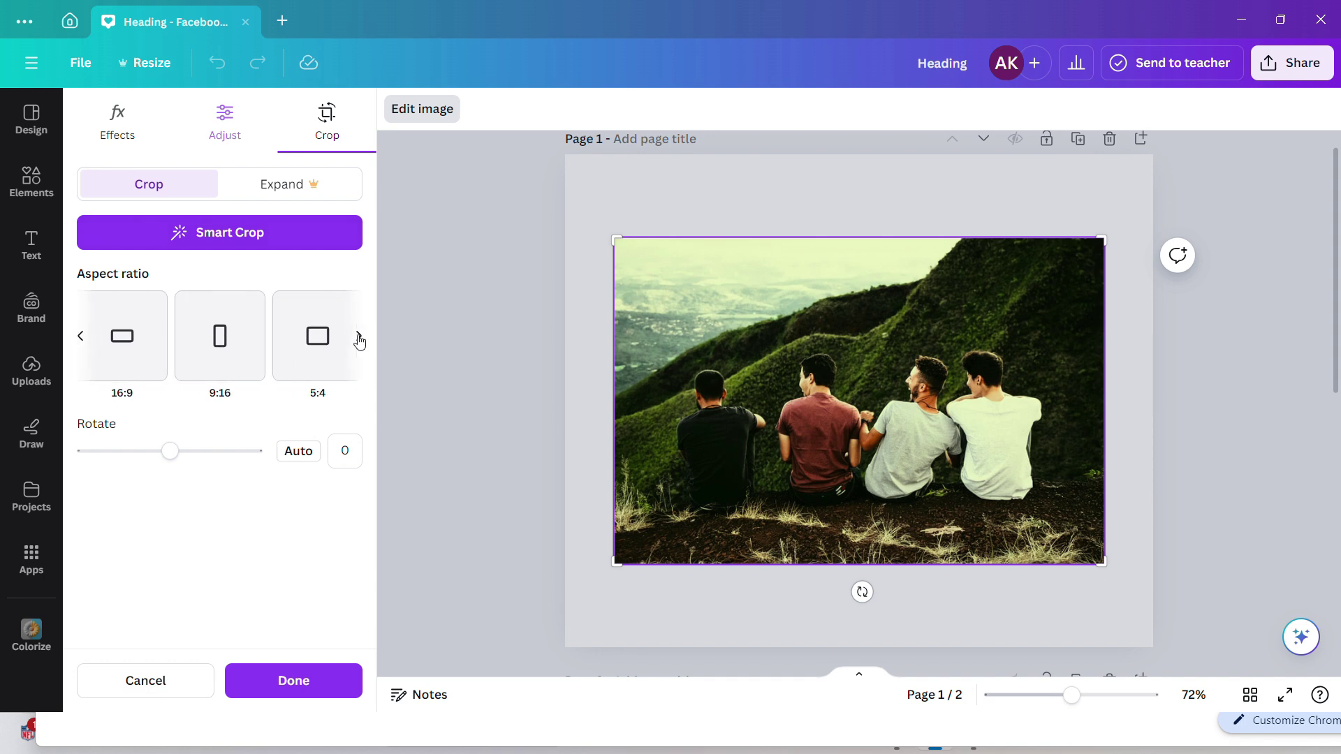
left_click(83, 336)
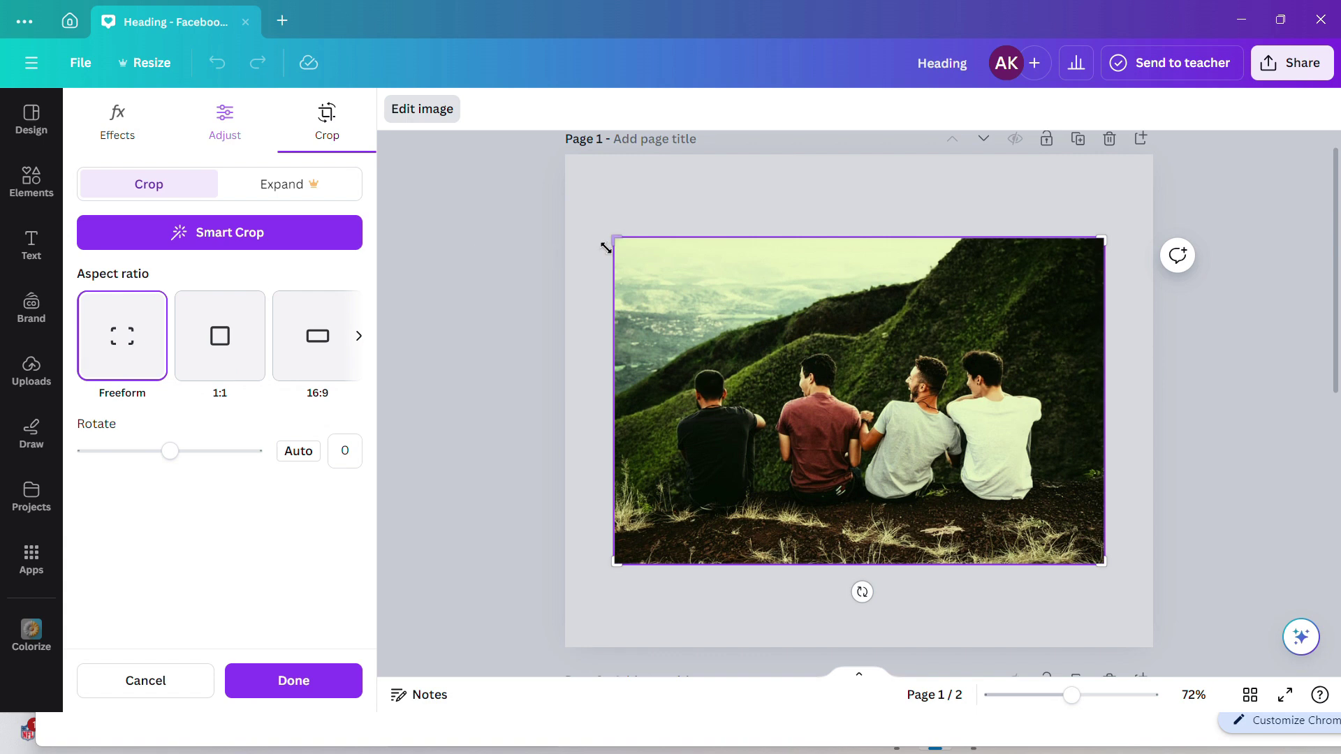
left_click_drag(630, 244, 770, 251)
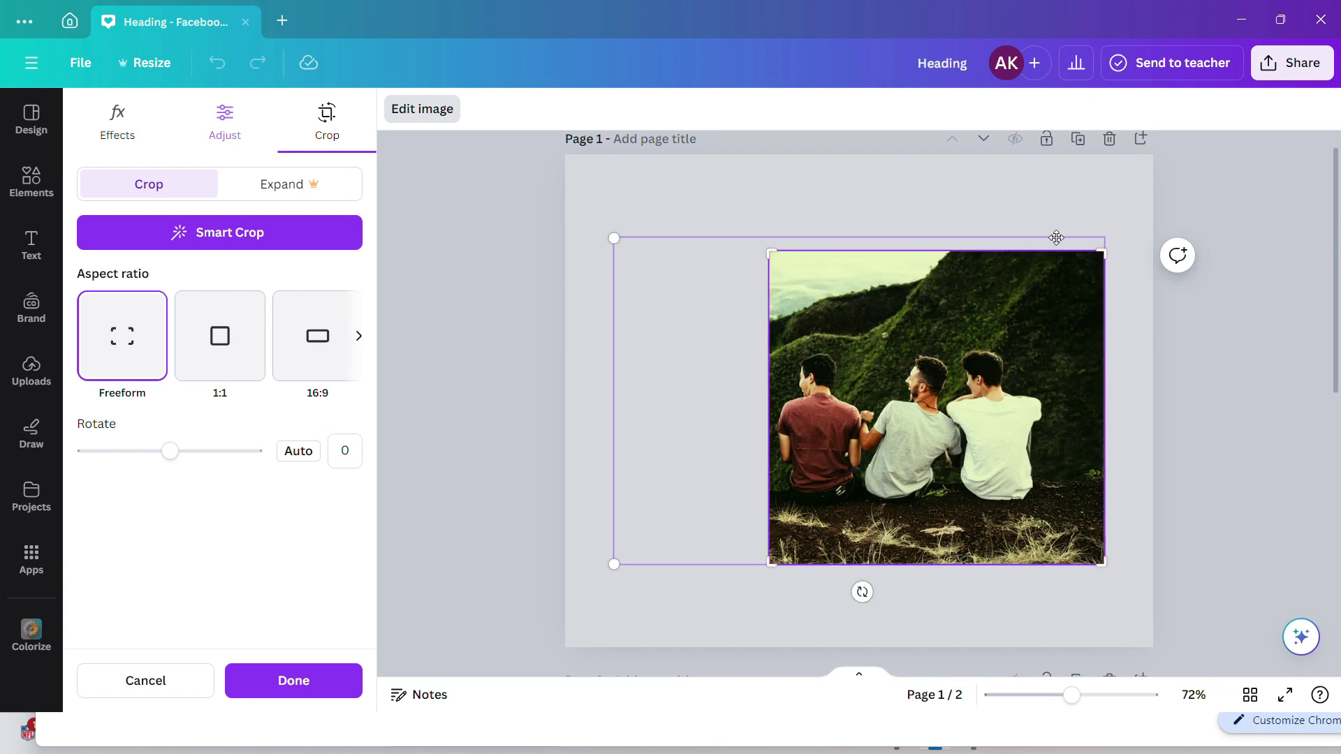
left_click_drag(1101, 255, 946, 292)
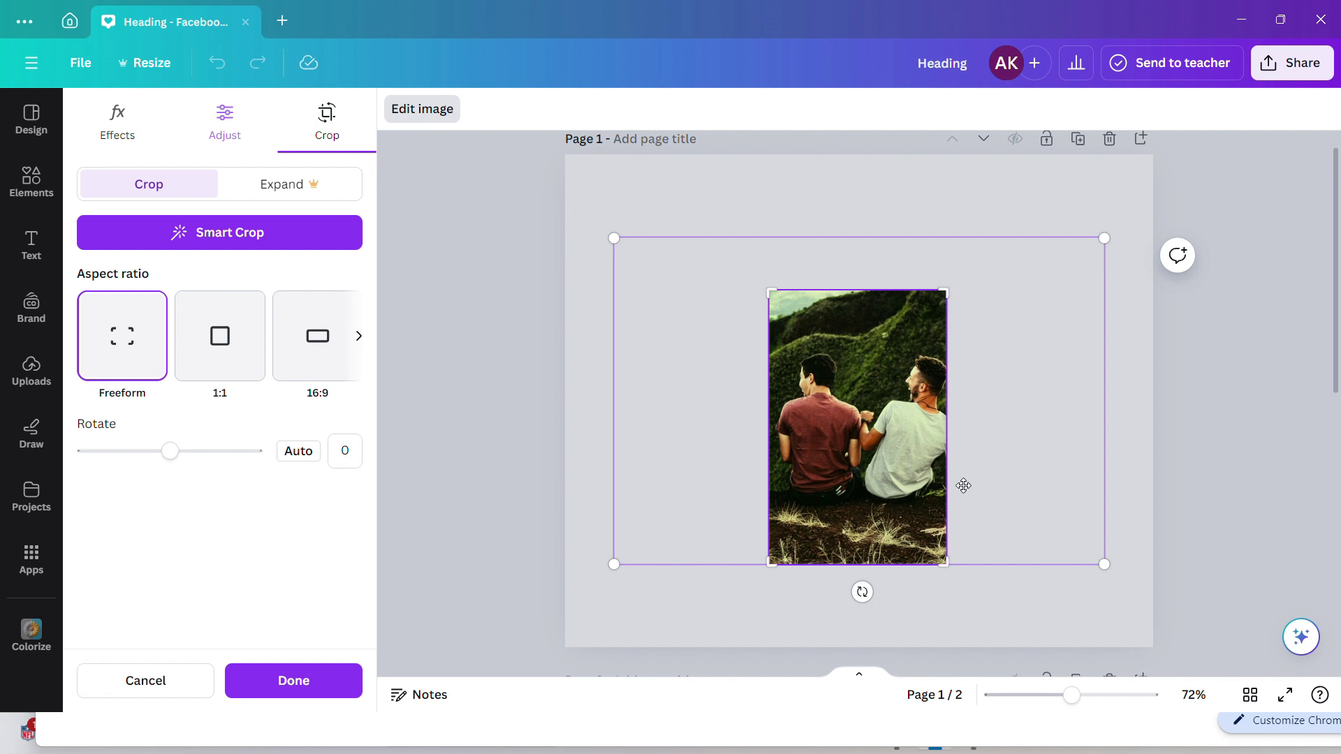
left_click_drag(948, 572, 946, 542)
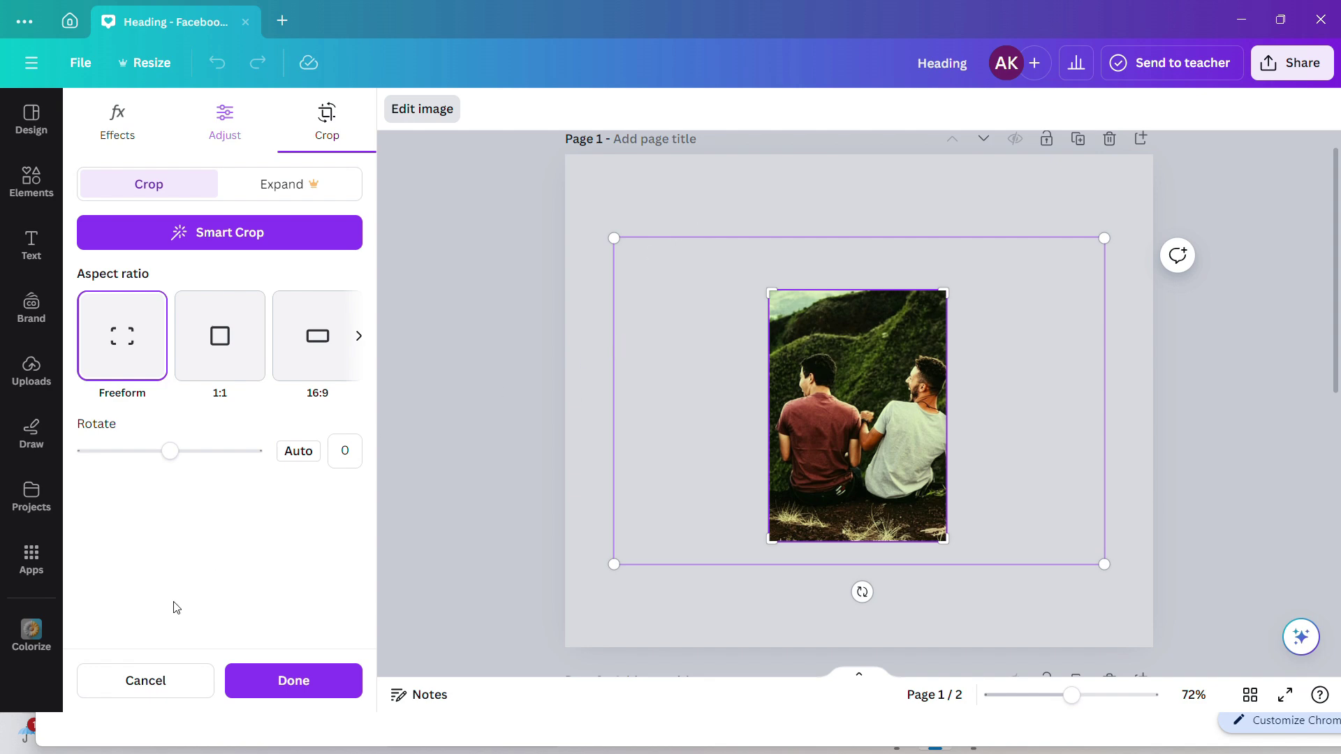
left_click(241, 677)
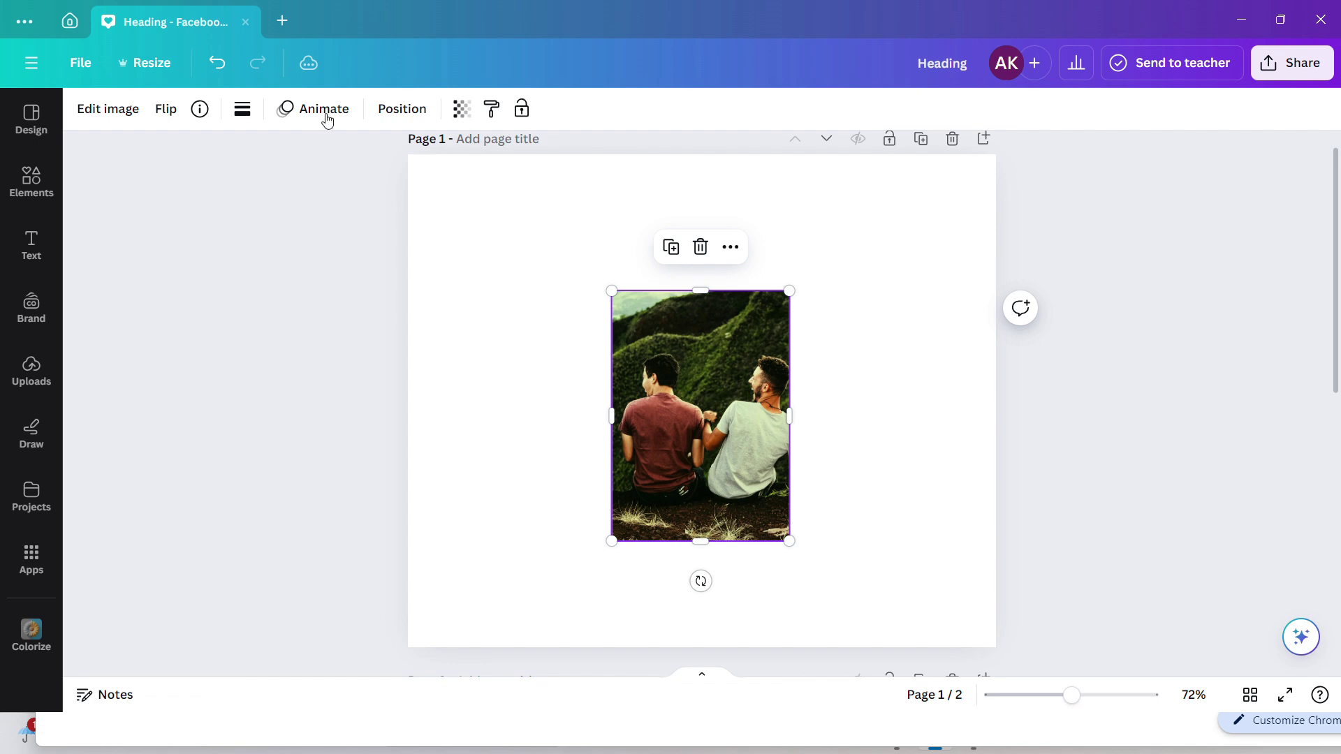
left_click(220, 68)
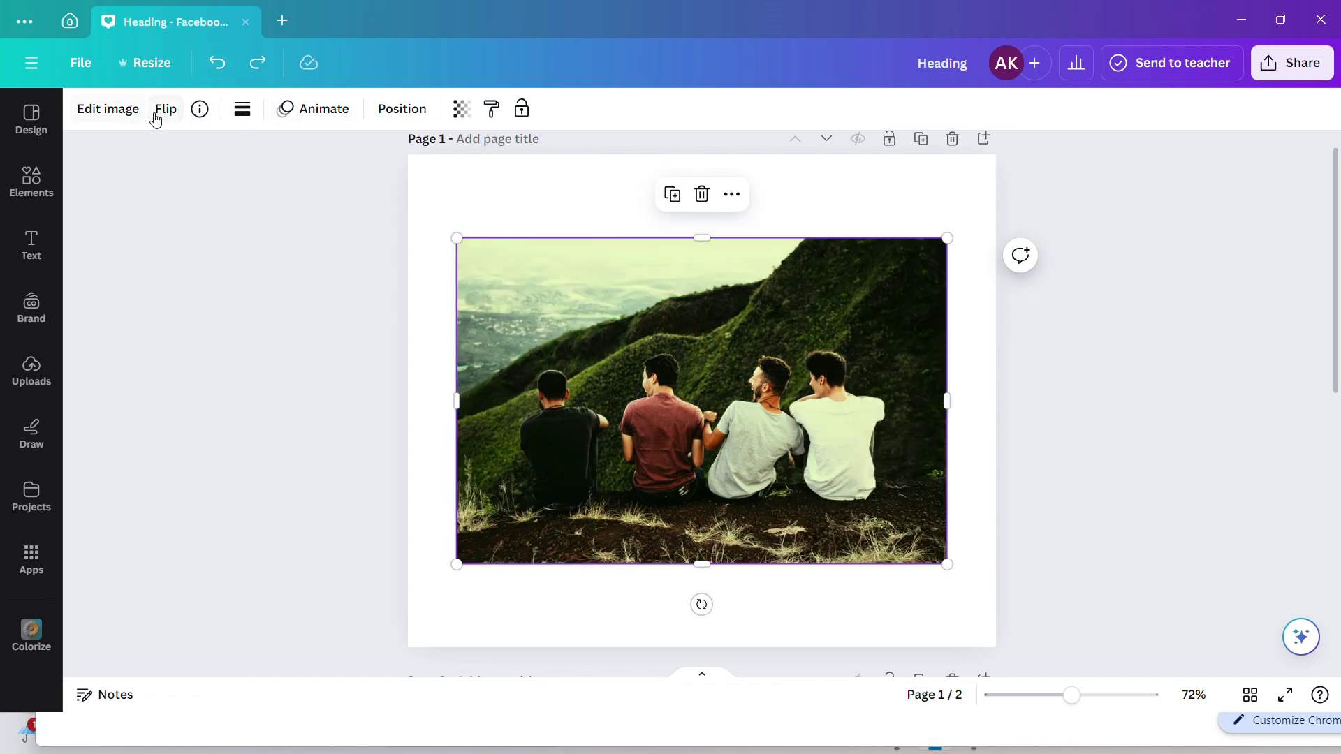
Step: Try cropping the photo to the 1:1, 16:9, 9:16 and 5:4 aspect ratios
left_click(125, 115)
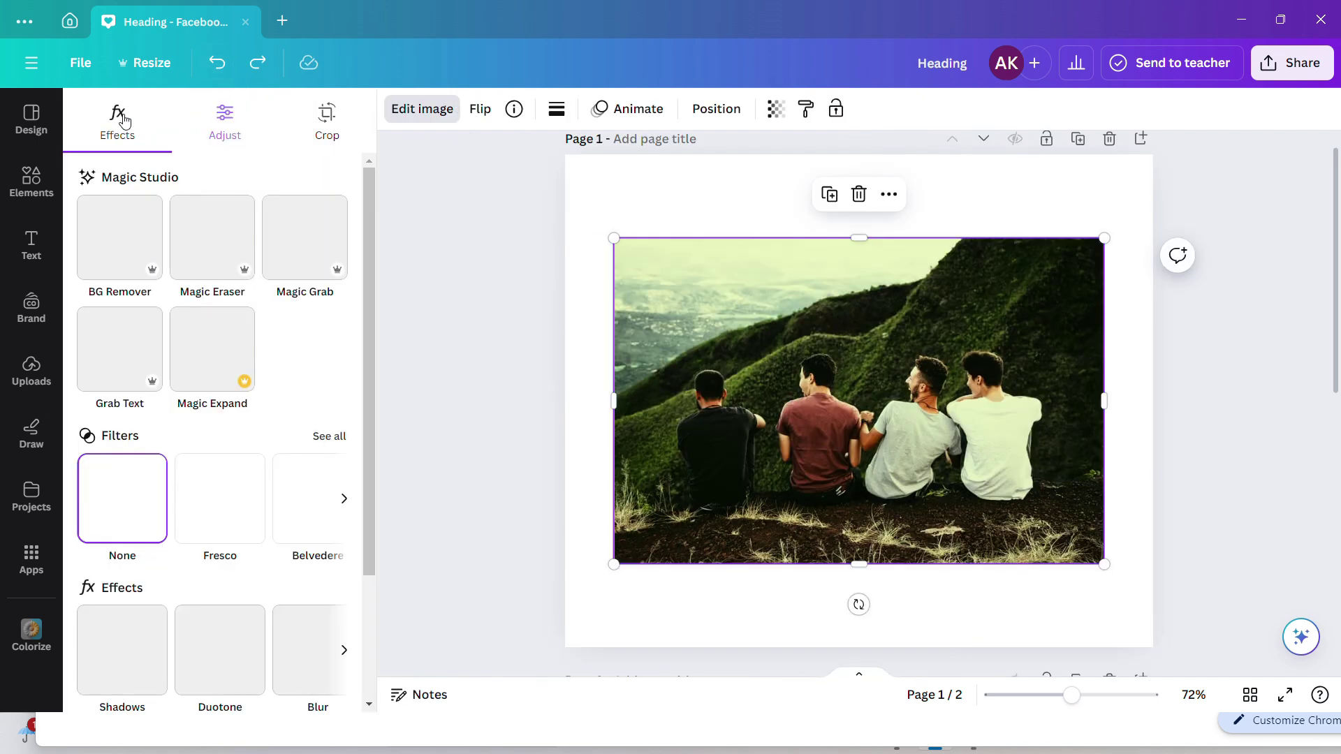
left_click(326, 119)
left_click(241, 334)
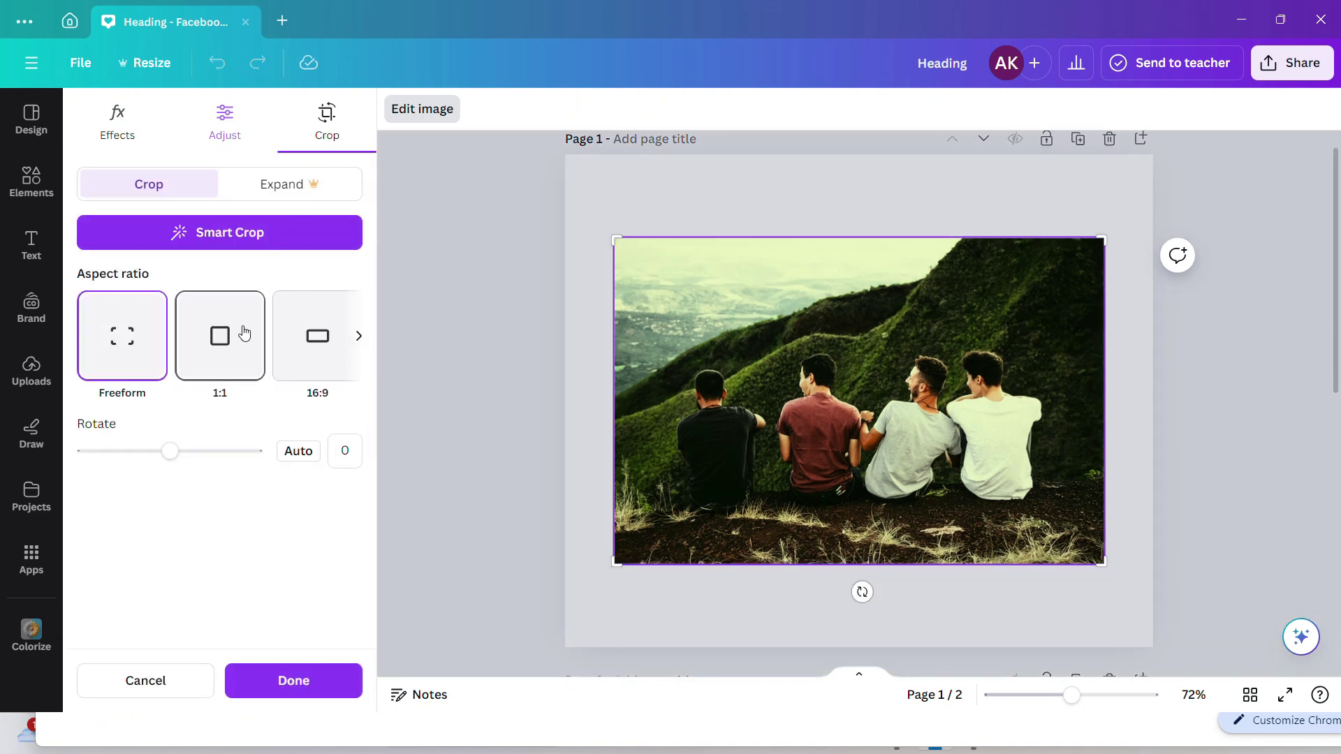
left_click(295, 355)
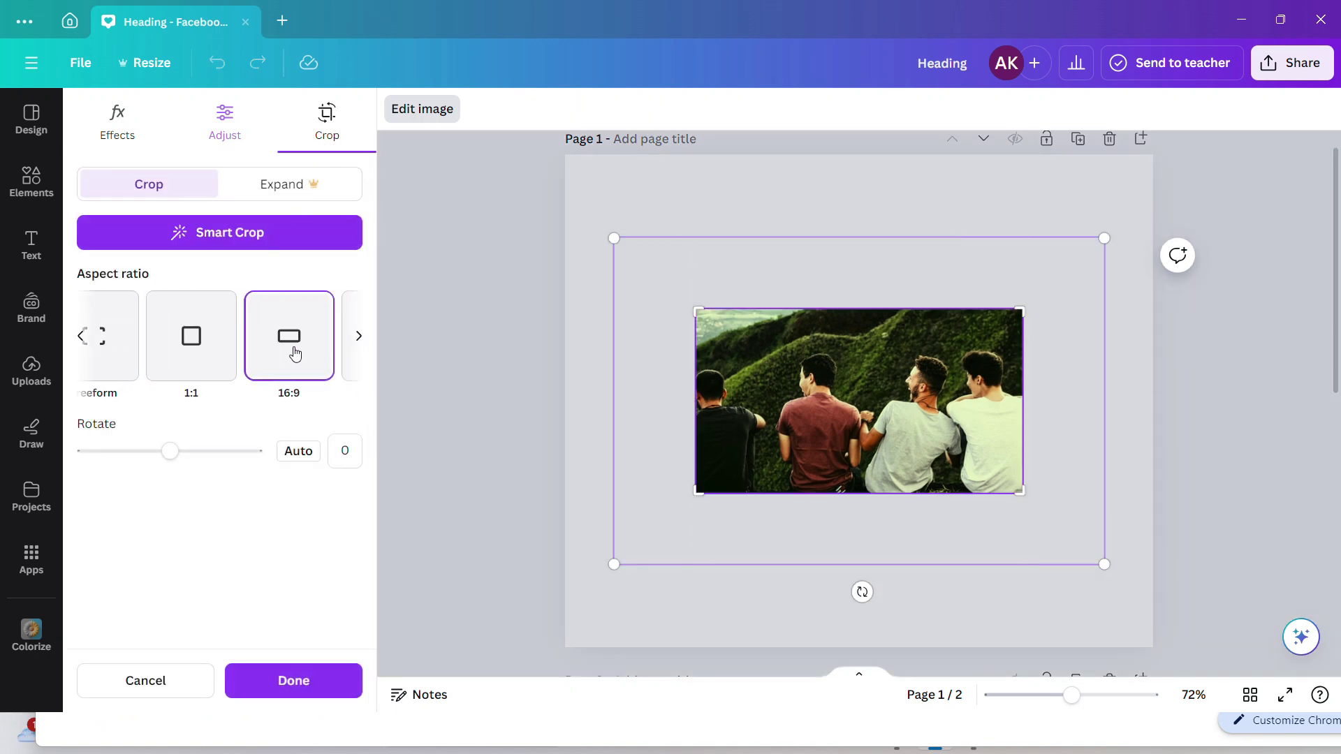
left_click(361, 340)
left_click(211, 359)
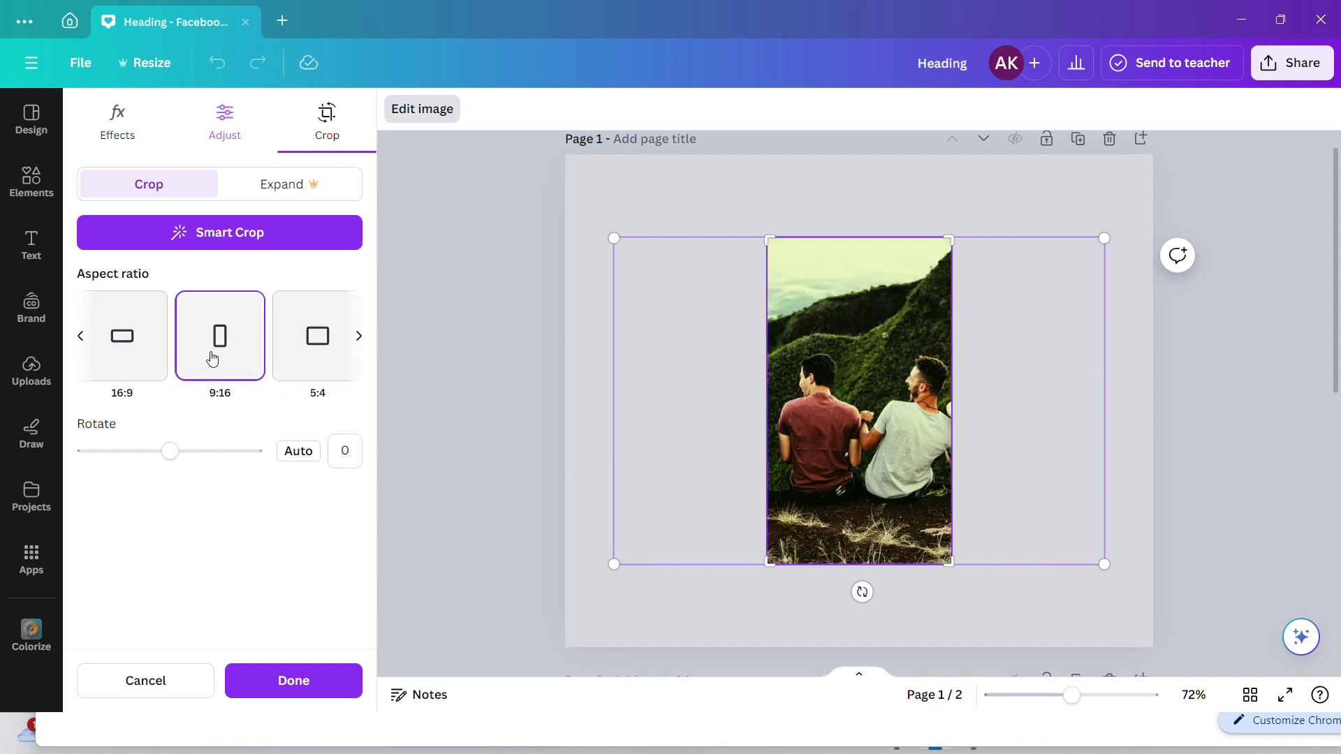
left_click(292, 365)
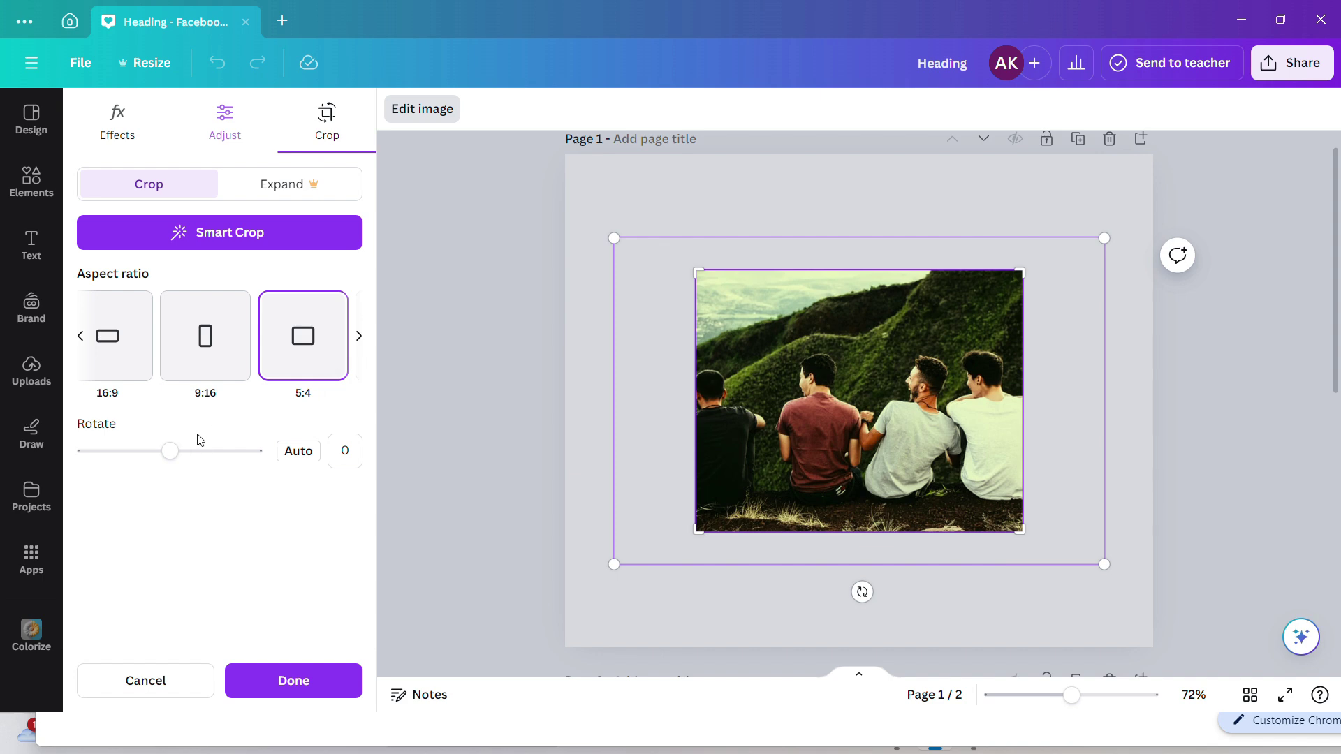
Step: Rotate the photo inside its 5:4 crop to -13.2, apply the crop and undo it
mouse_move(175, 462)
left_mouse_down()
mouse_move(292, 470)
mouse_move(137, 463)
mouse_move(165, 479)
left_mouse_up()
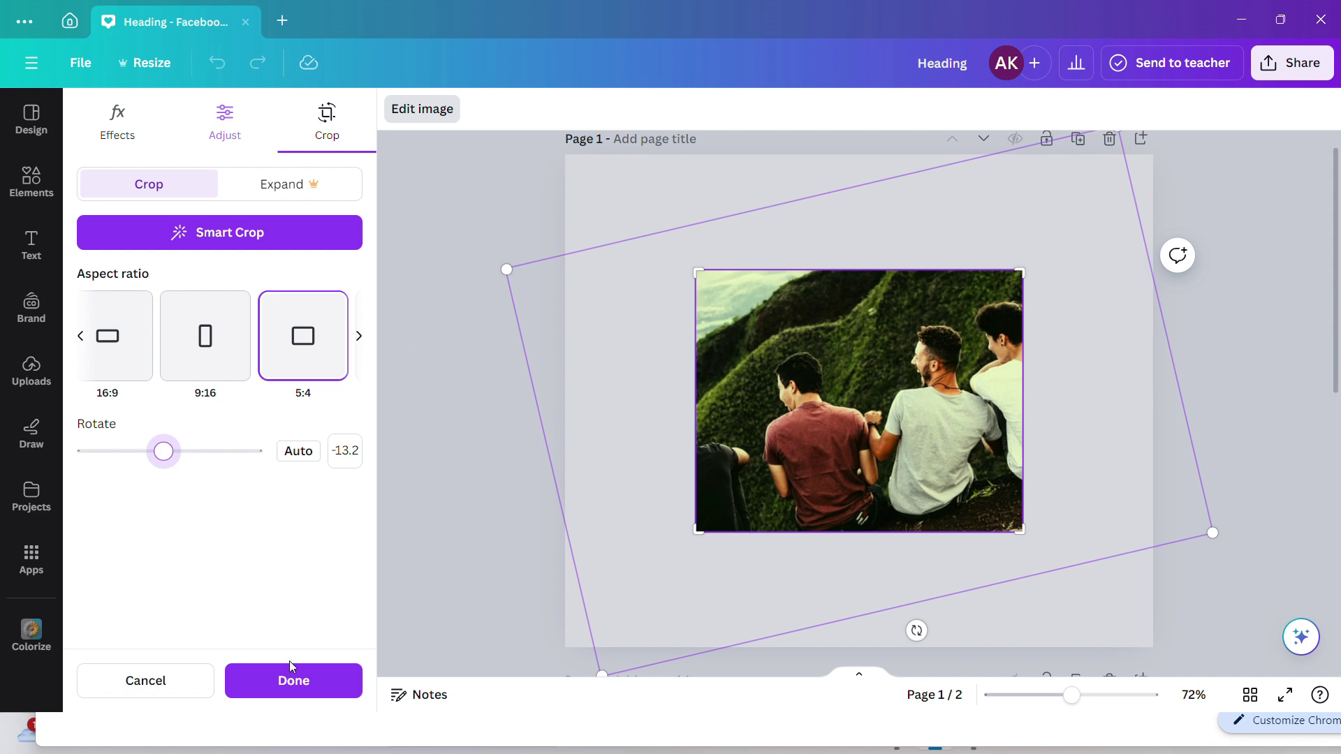
left_click(290, 684)
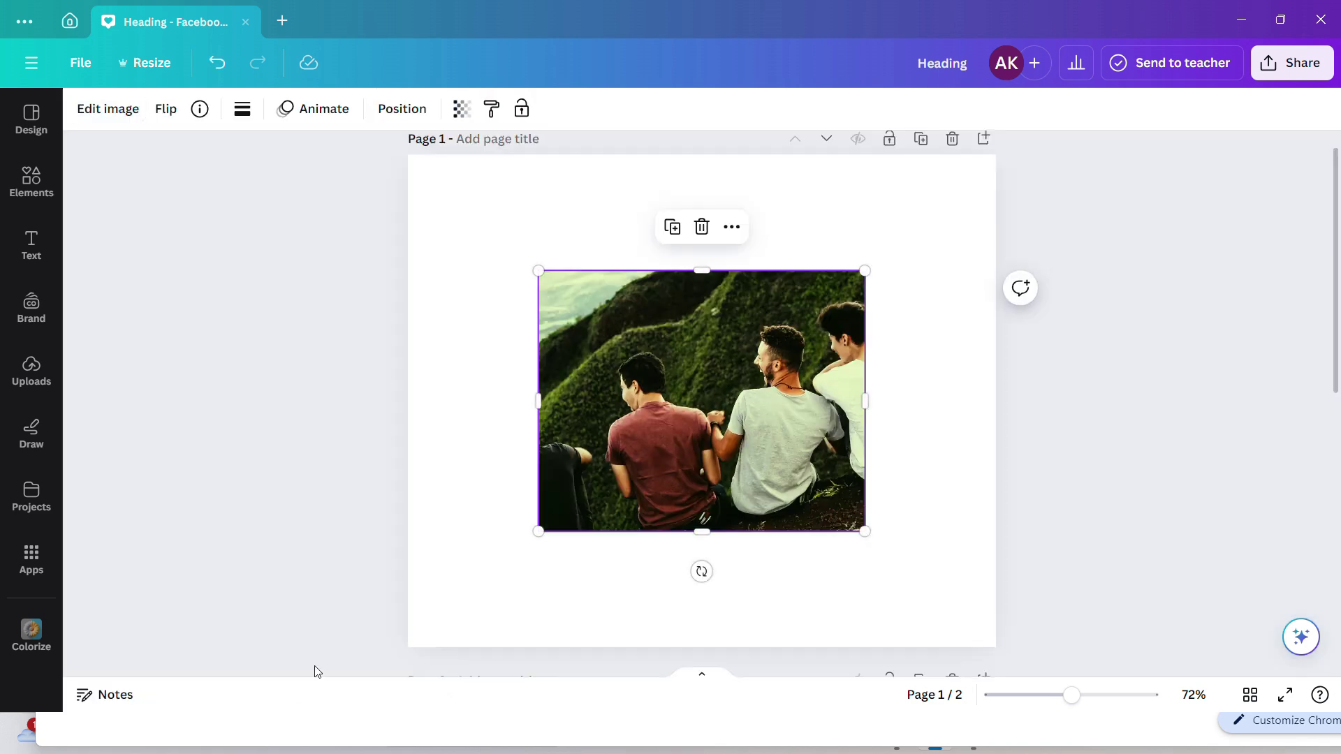
left_click(605, 558)
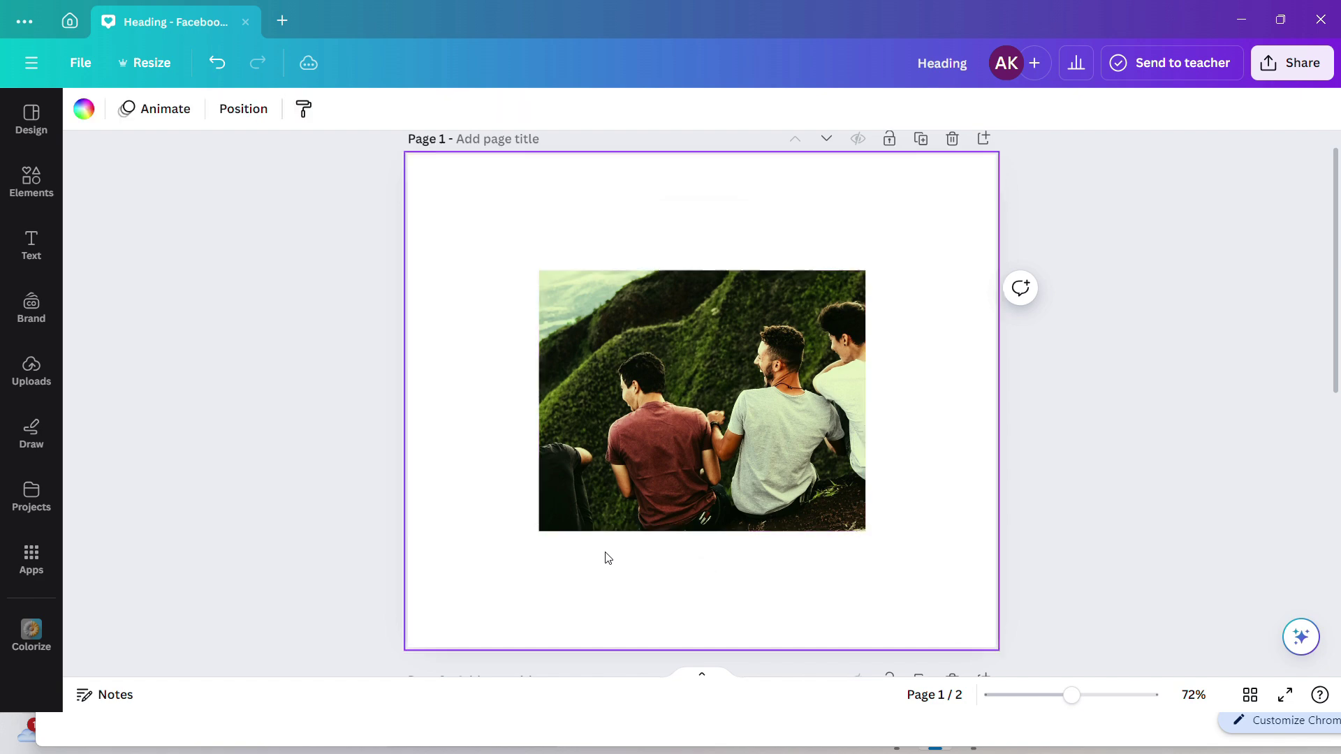
left_click(218, 63)
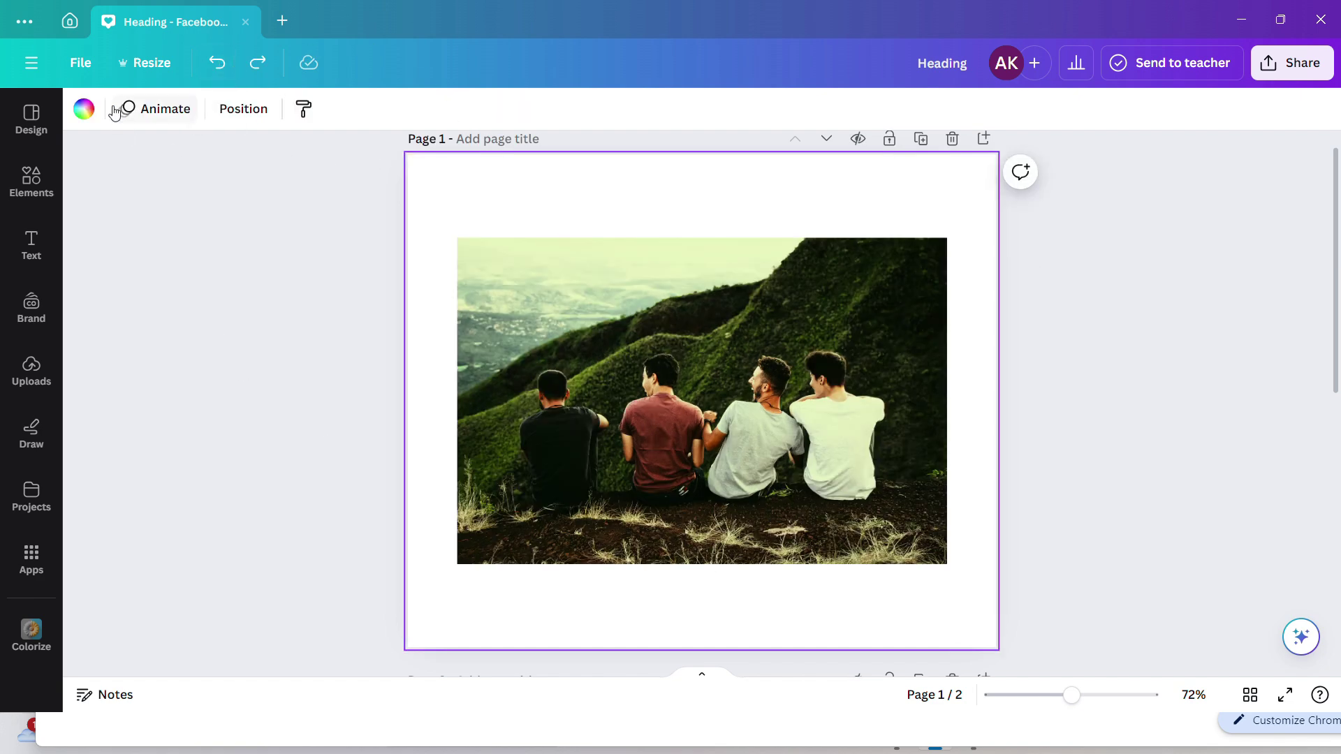
Step: Flip the photo of the four friends horizontally
left_click(533, 285)
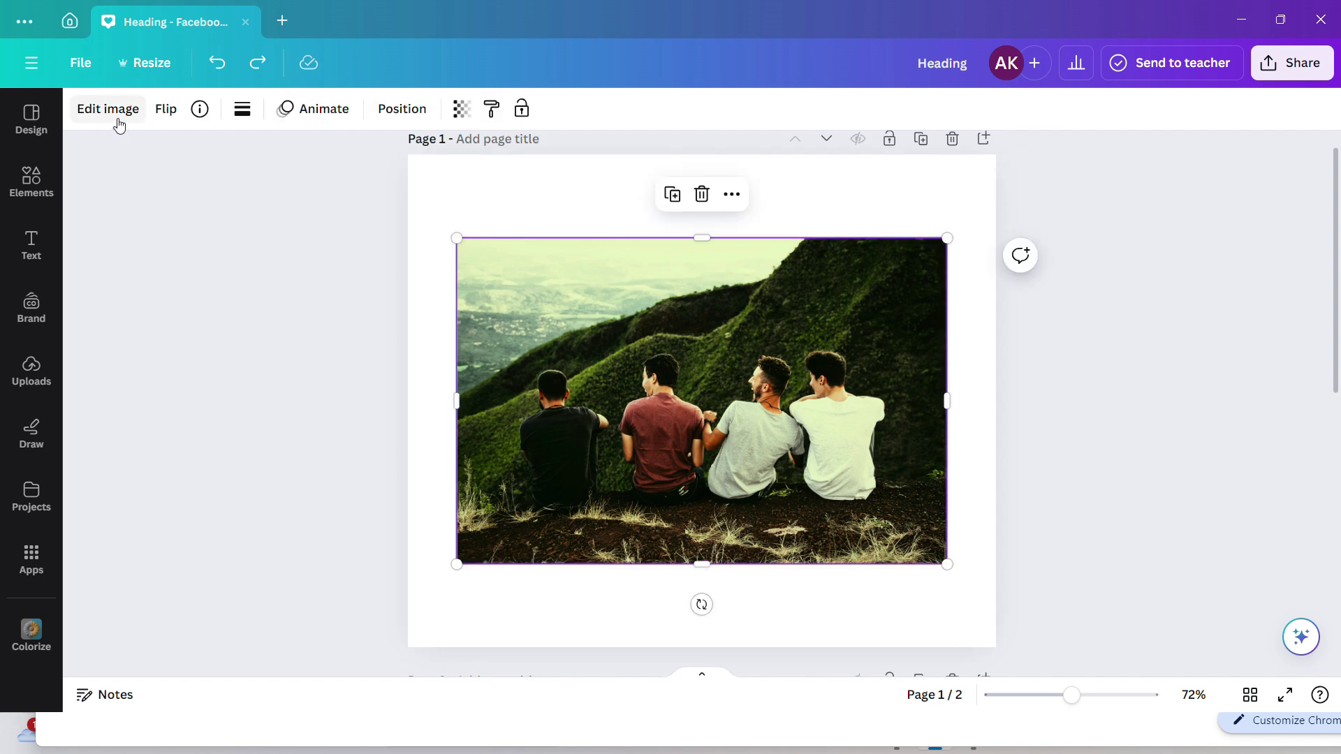
left_click(168, 110)
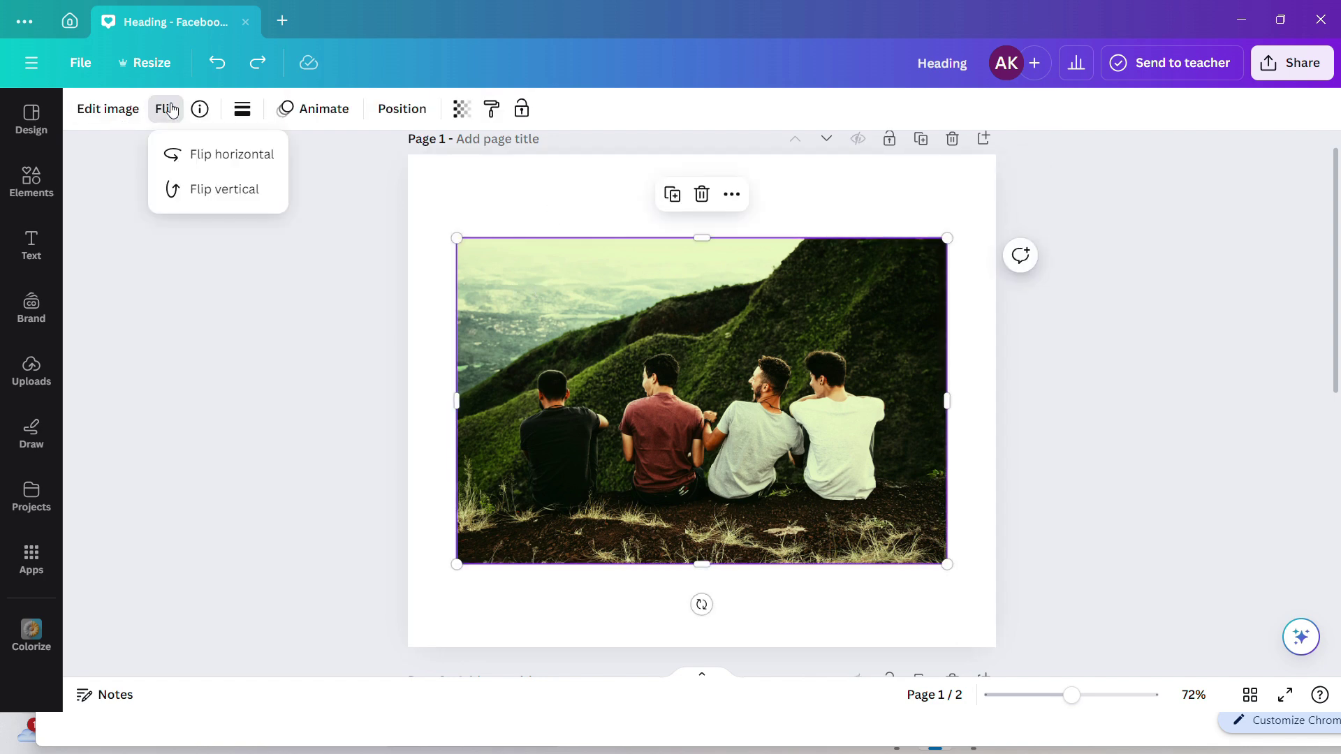
left_click(192, 166)
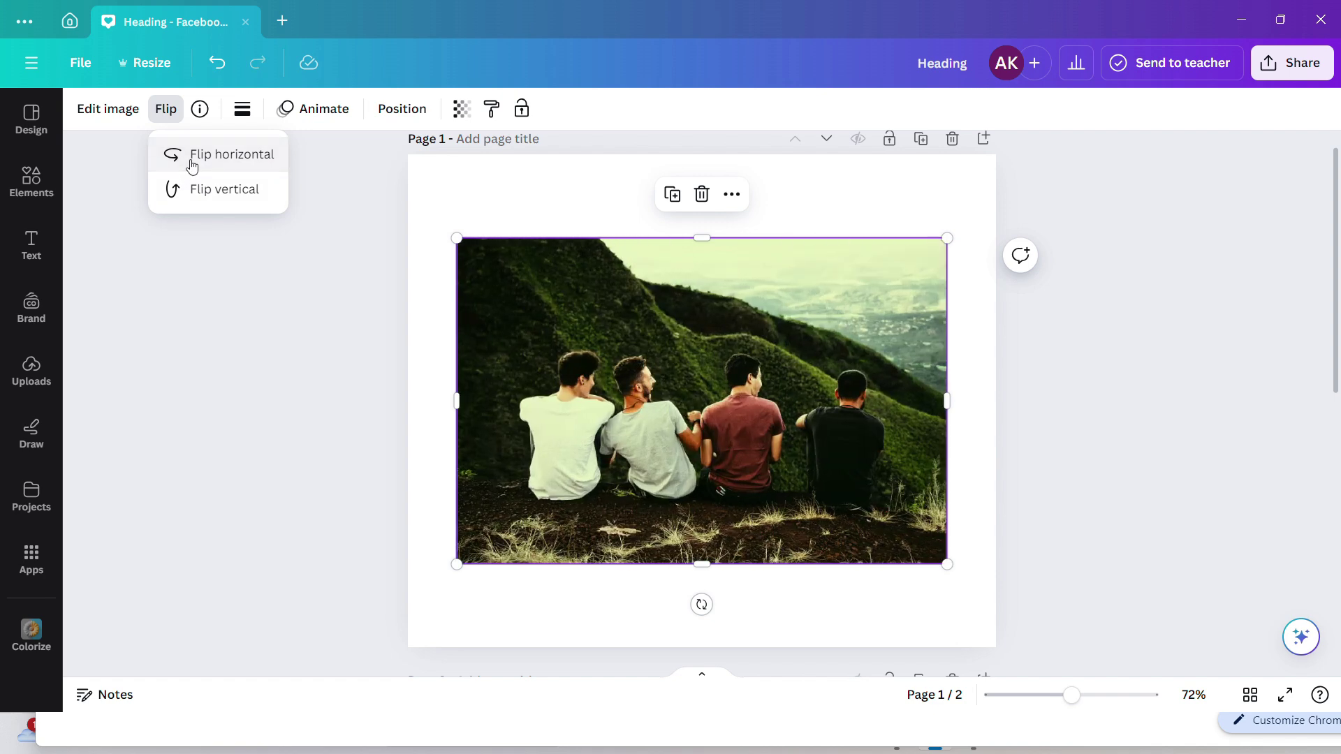
Step: Try a vertical flip on the photo and flip it back upright
left_click(208, 191)
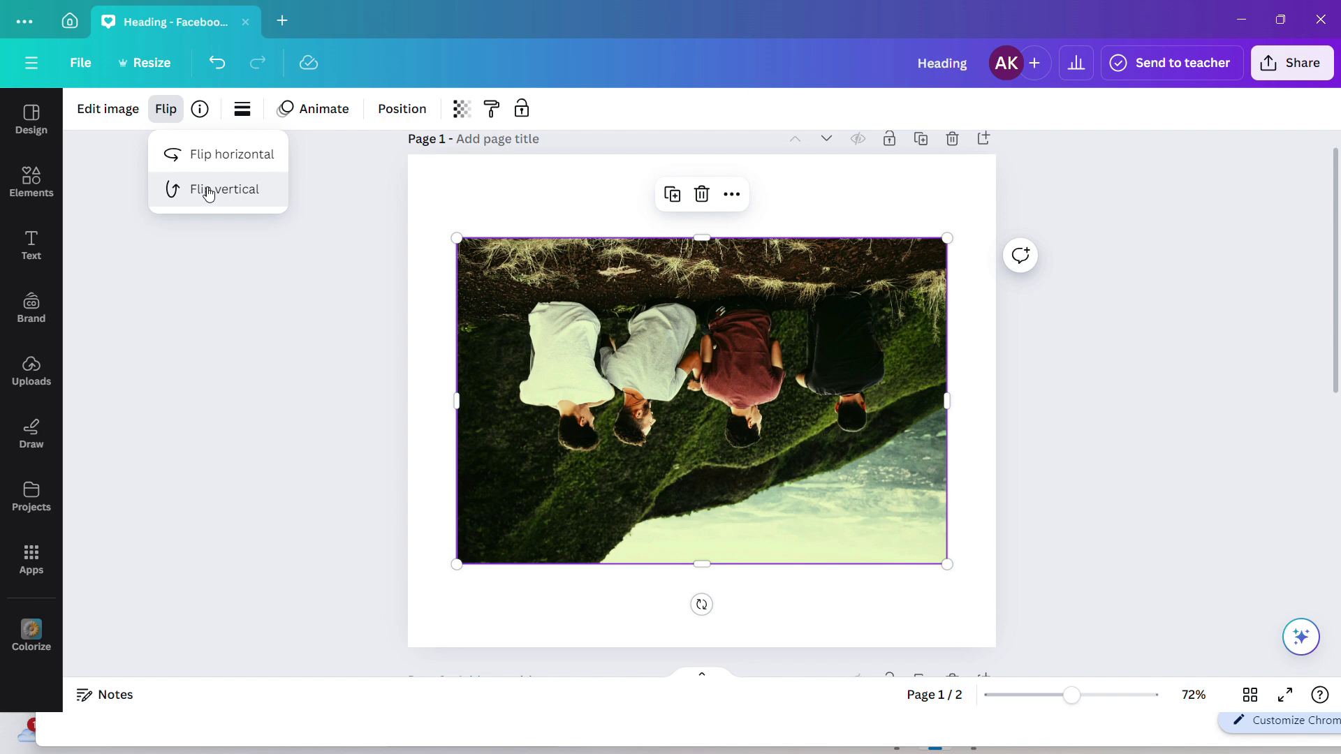
left_click(208, 190)
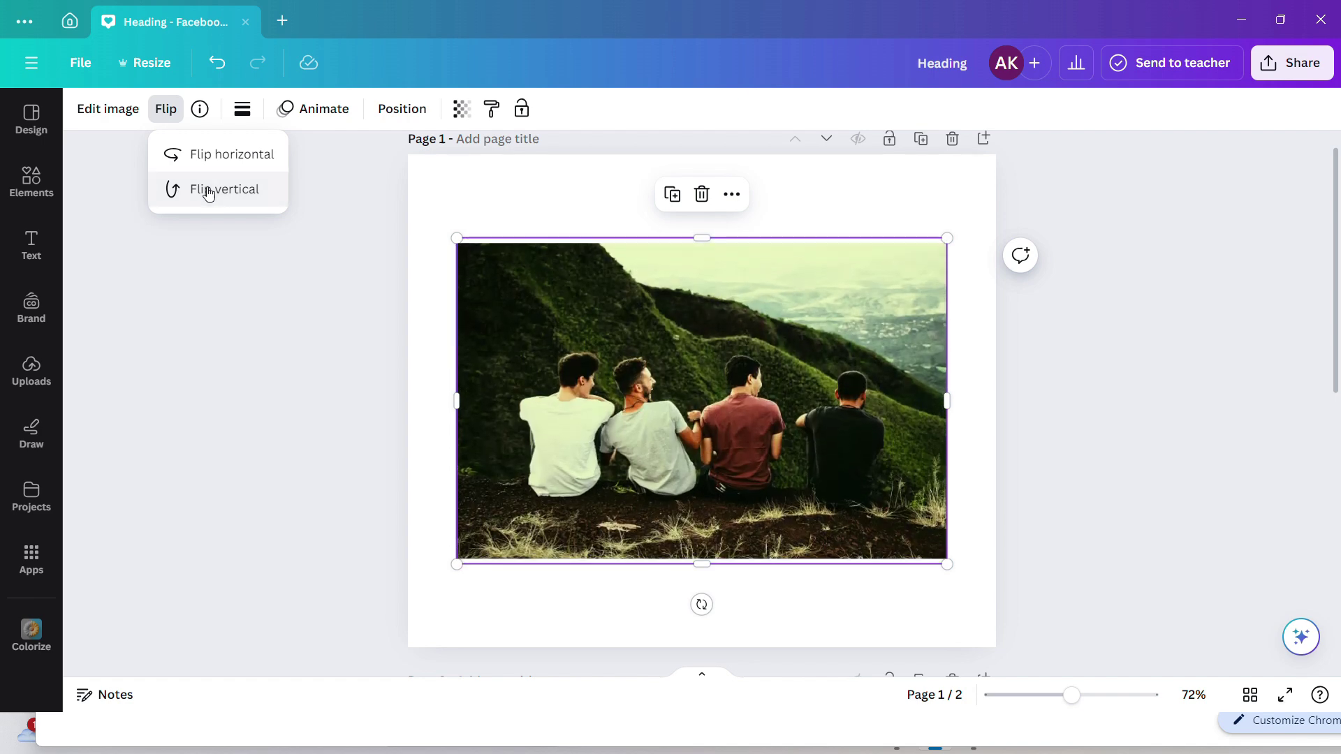
left_click(215, 128)
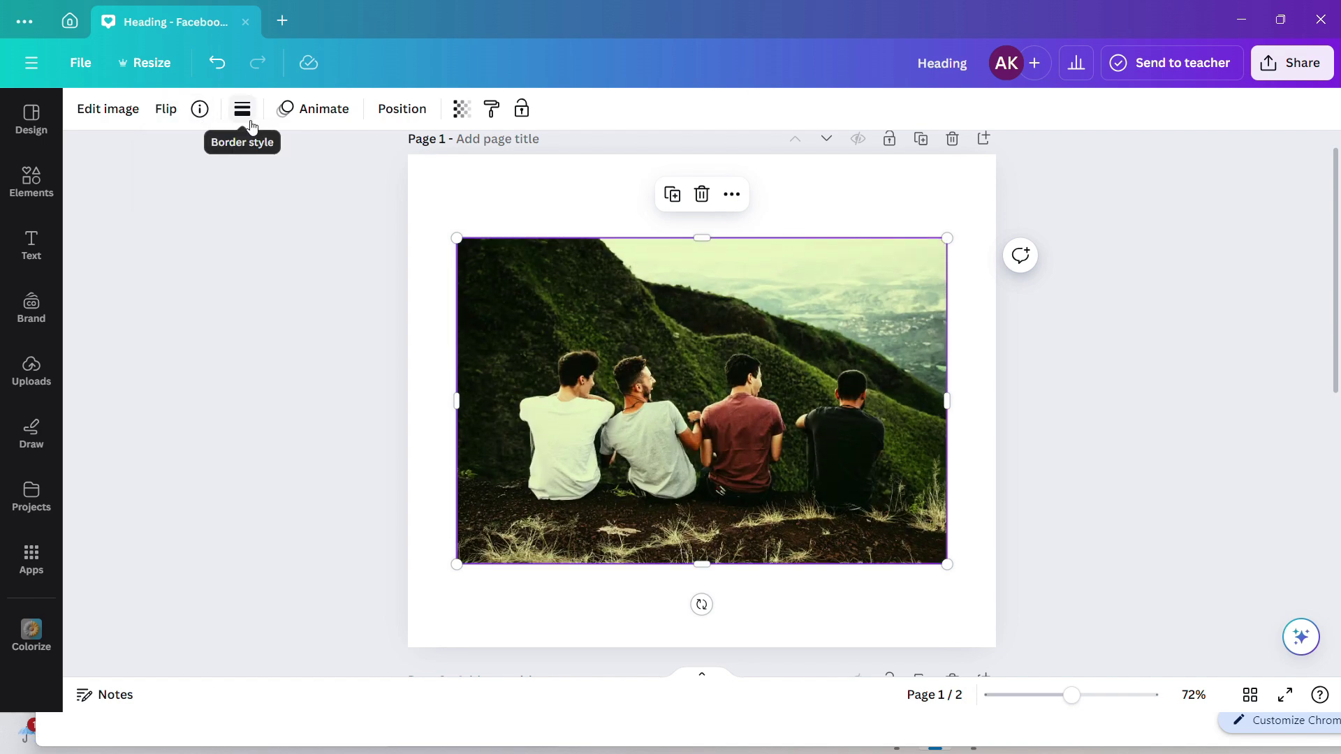
Step: Give the photo a solid border with a weight of 77 and a corner rounding of 0
left_click(249, 119)
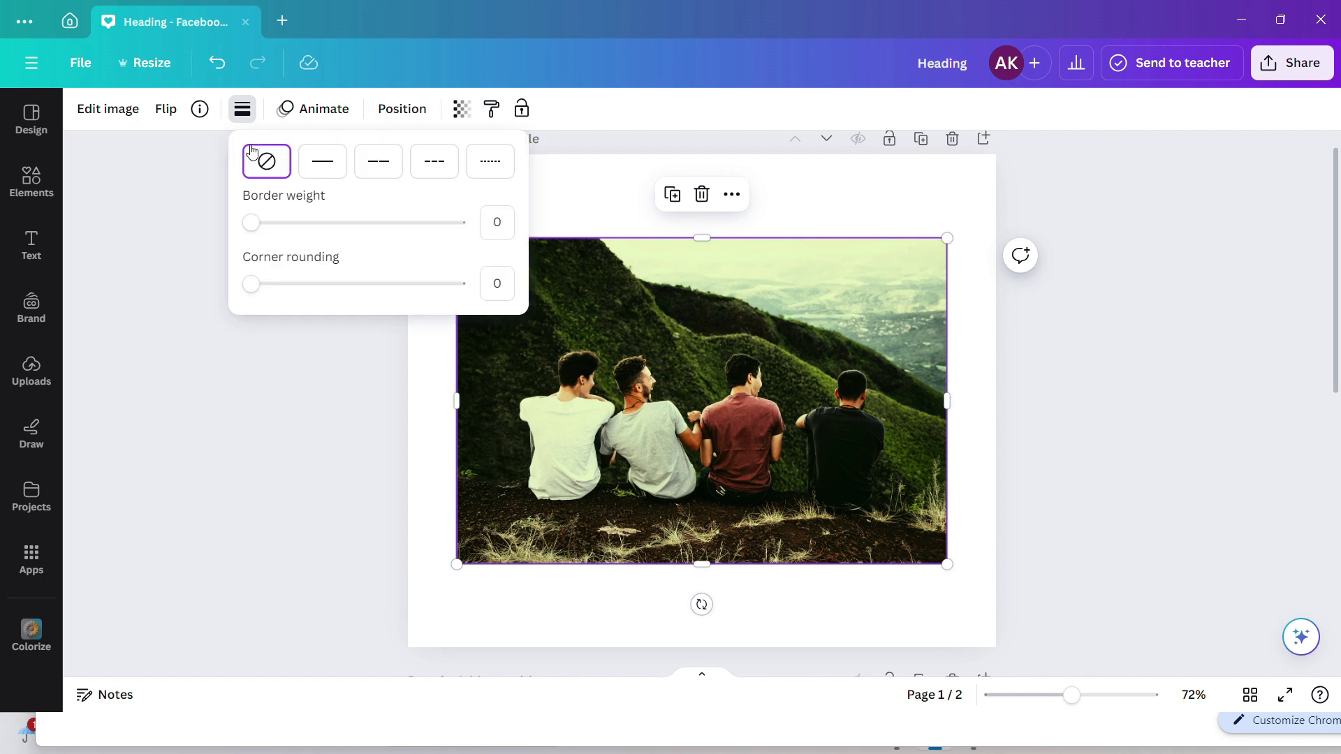
left_click_drag(252, 224, 440, 224)
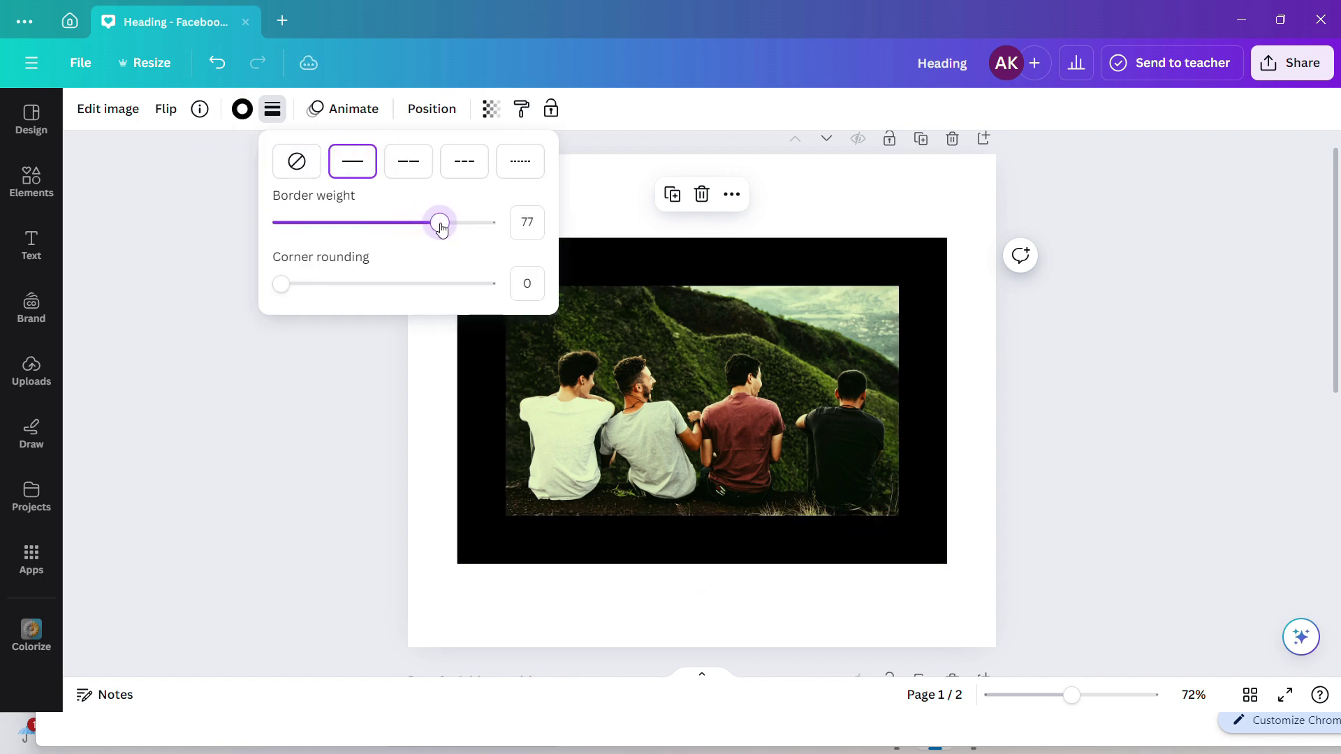
mouse_move(278, 283)
left_mouse_down()
mouse_move(489, 282)
mouse_move(278, 283)
left_mouse_up()
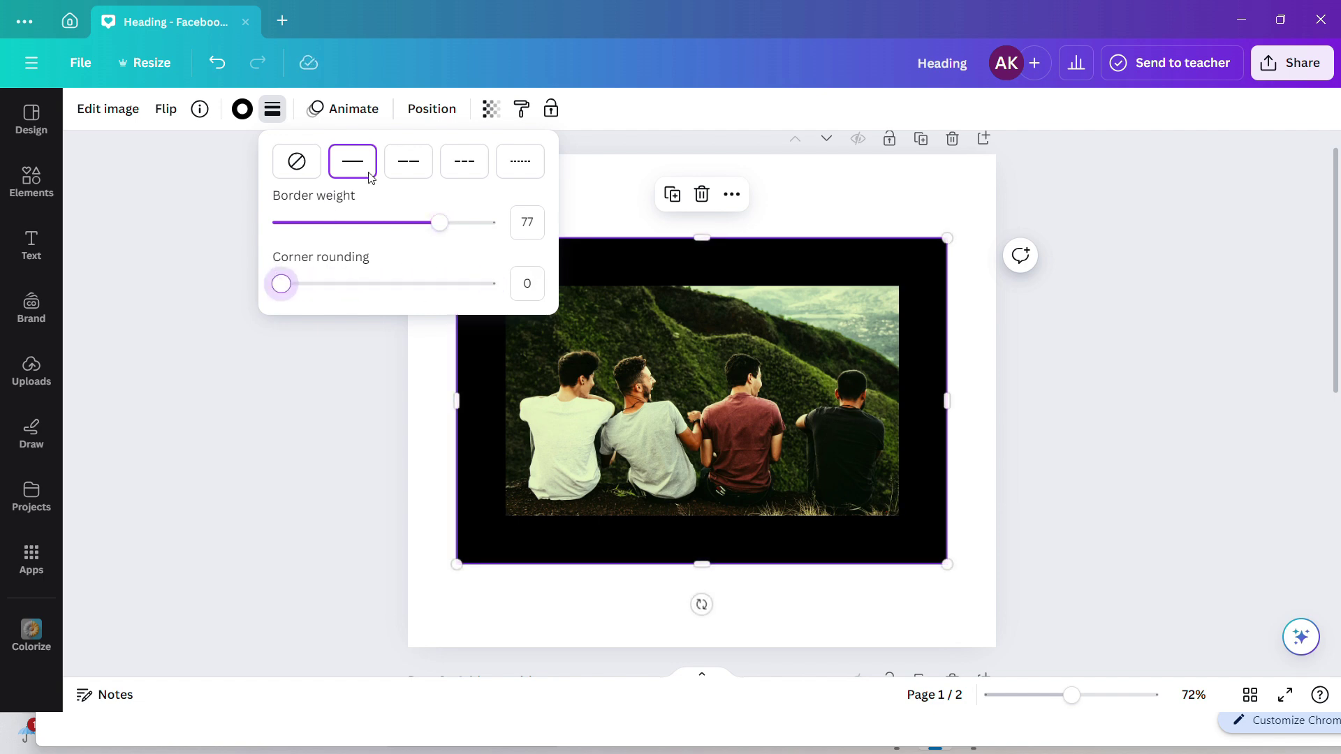
Step: Change the photo's border to long dashes with a weight of 24 and a corner rounding of 57
left_click(408, 161)
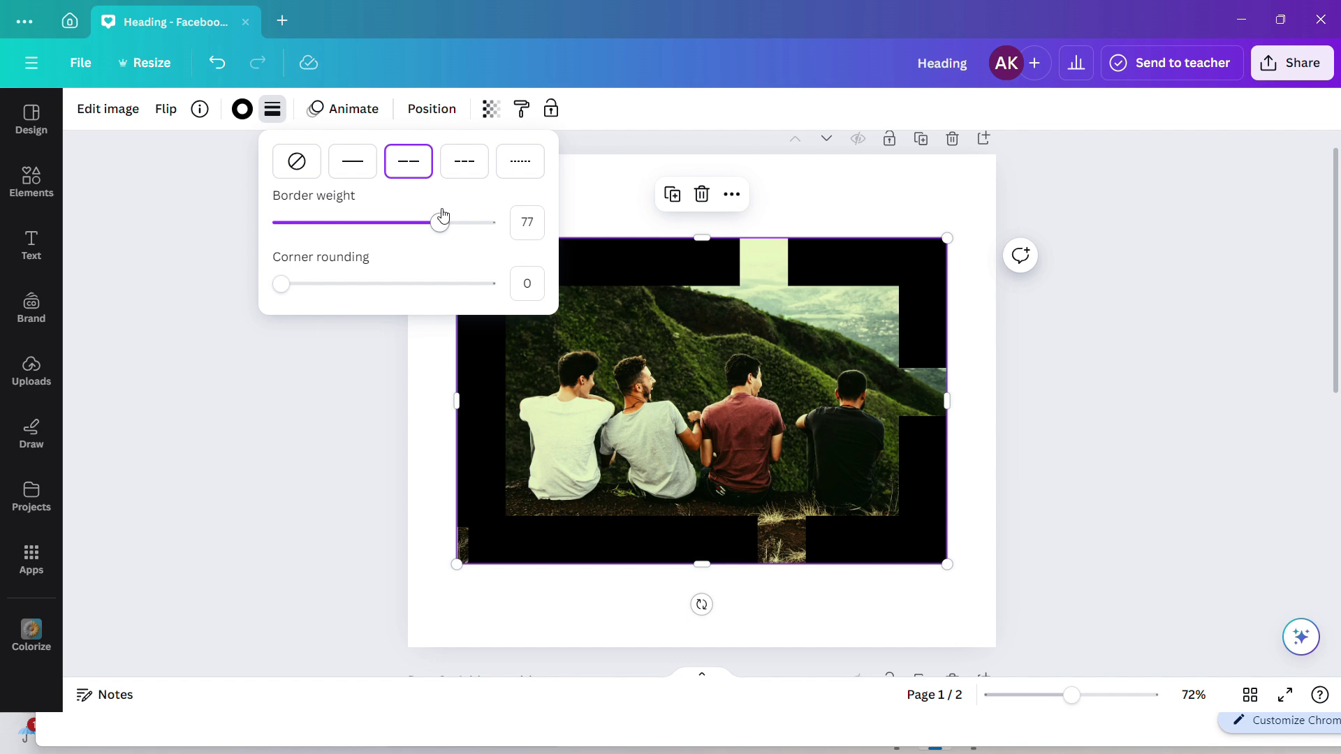
left_click_drag(443, 223, 331, 227)
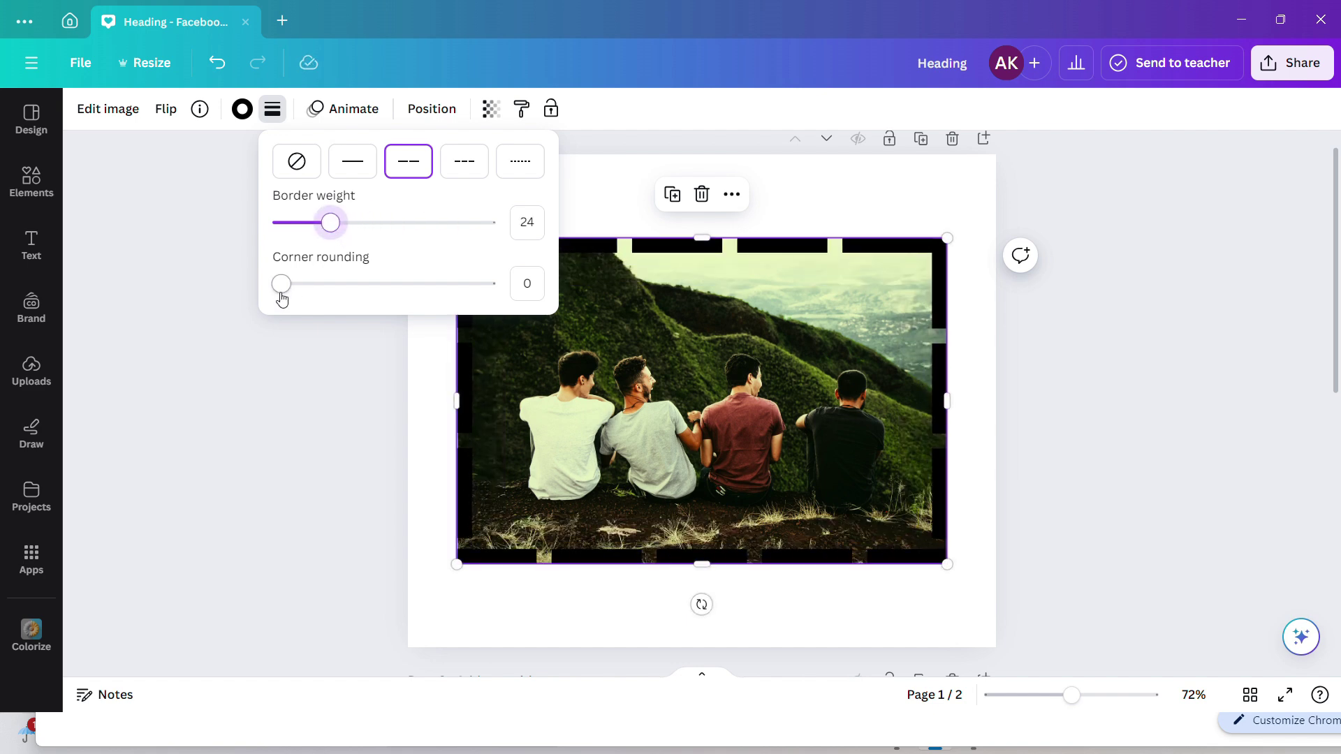
left_click_drag(281, 293, 399, 284)
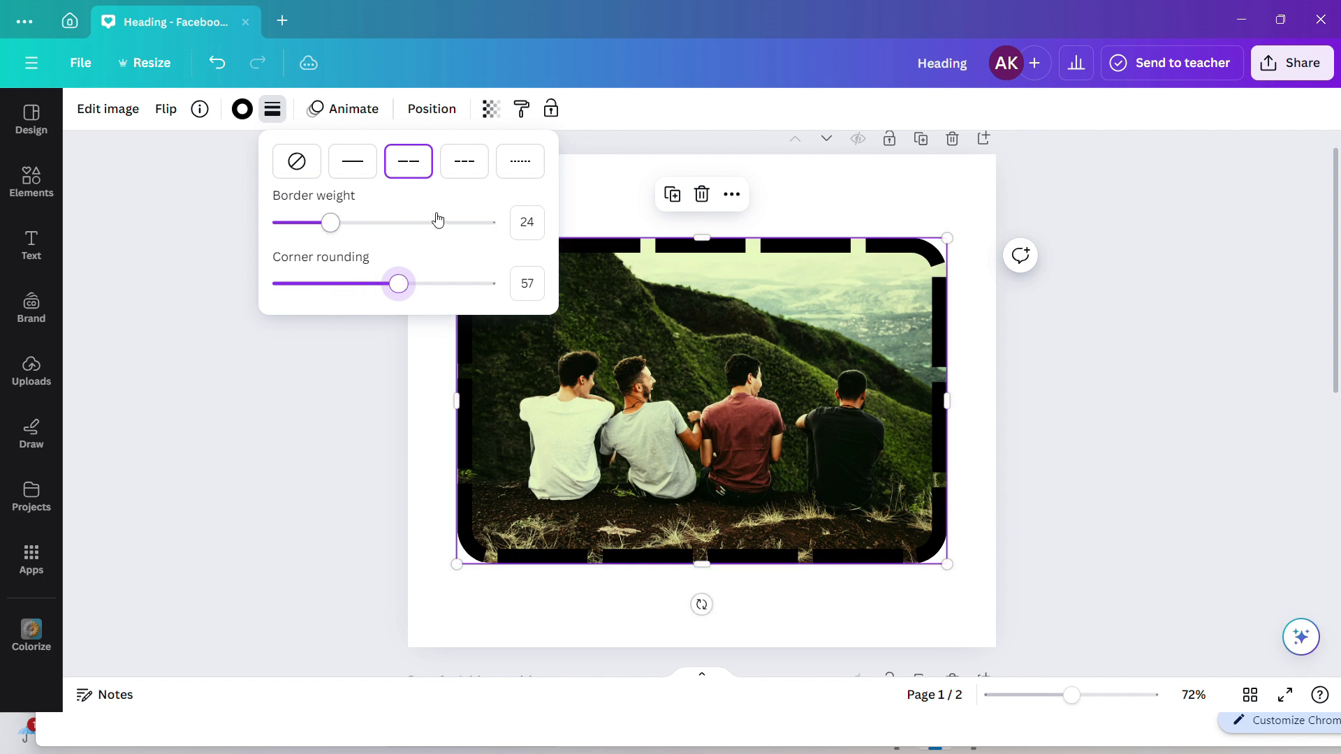
Step: Try short dashes for the photo's border, then use the dotted style with a weight of 79
left_click(461, 160)
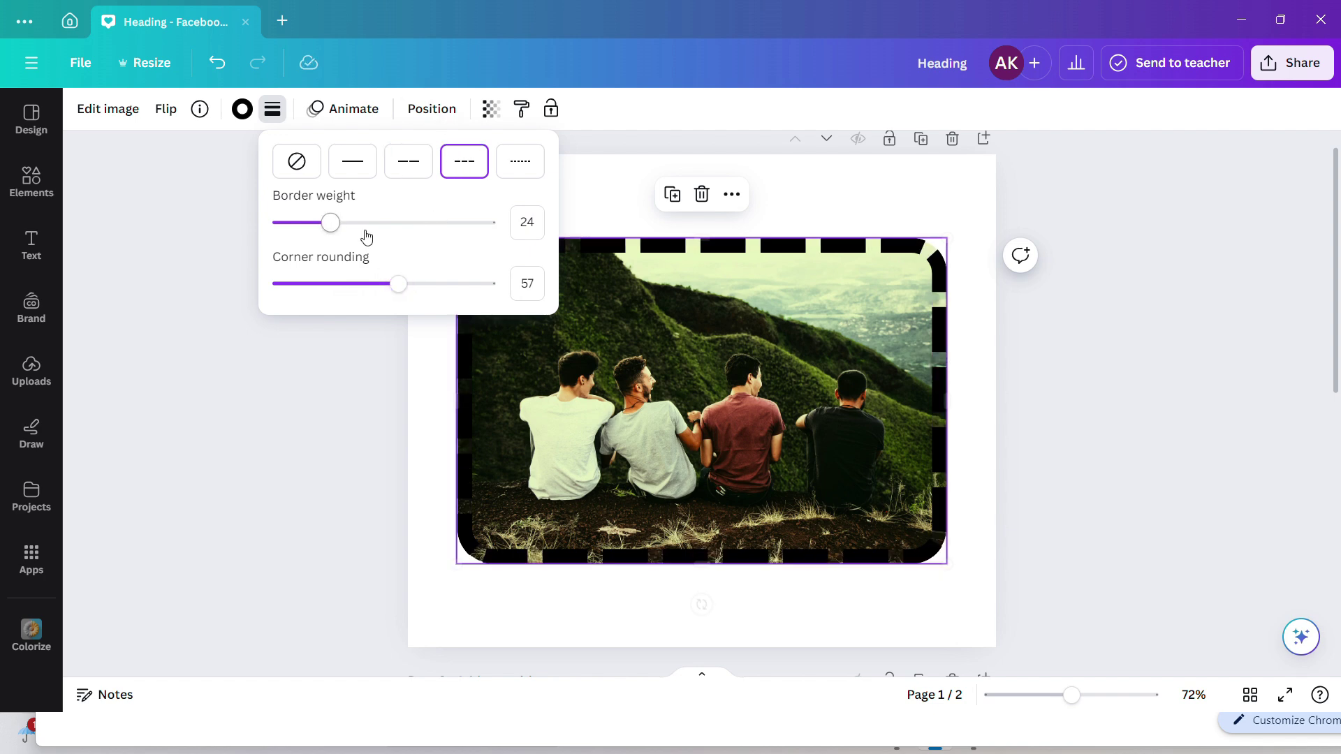
left_click_drag(331, 223, 445, 221)
left_click(523, 162)
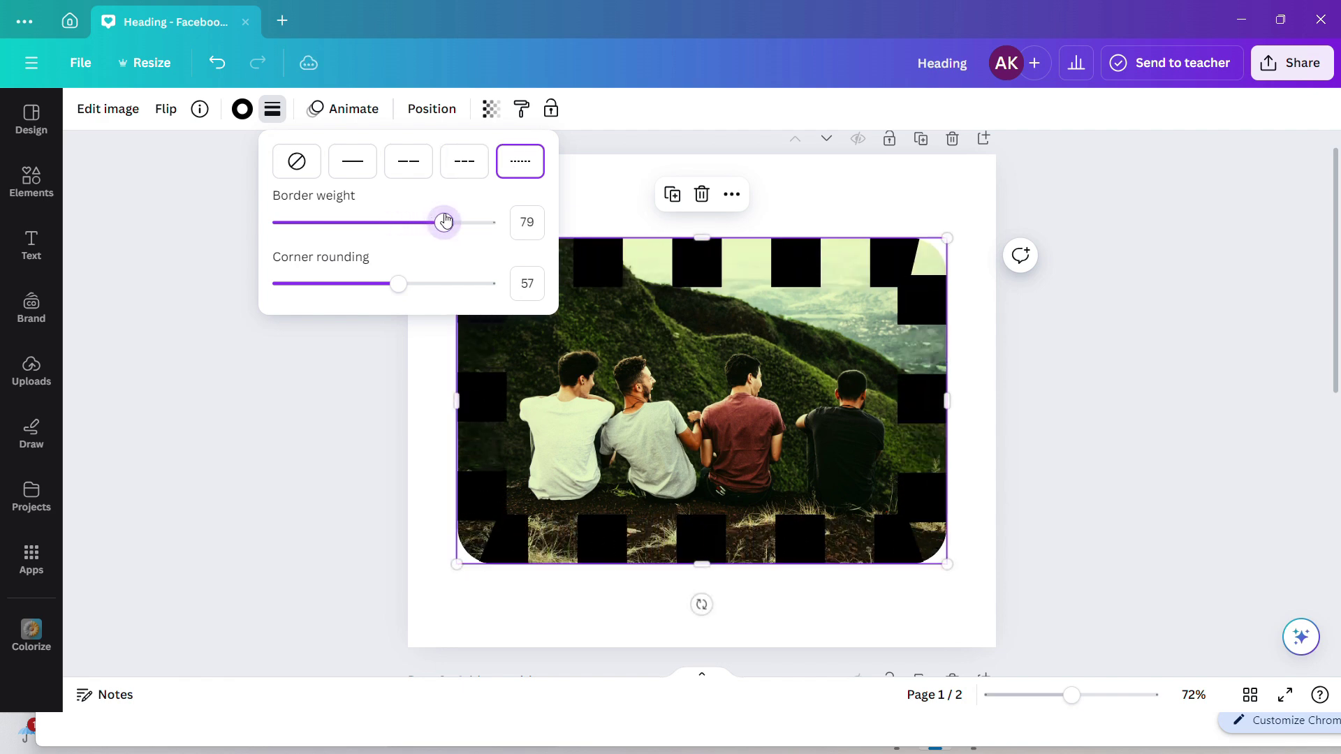
Step: Reset the corner rounding to 0, try the solid border and switch to long dashes with a weight of 15
left_click_drag(401, 294, 144, 289)
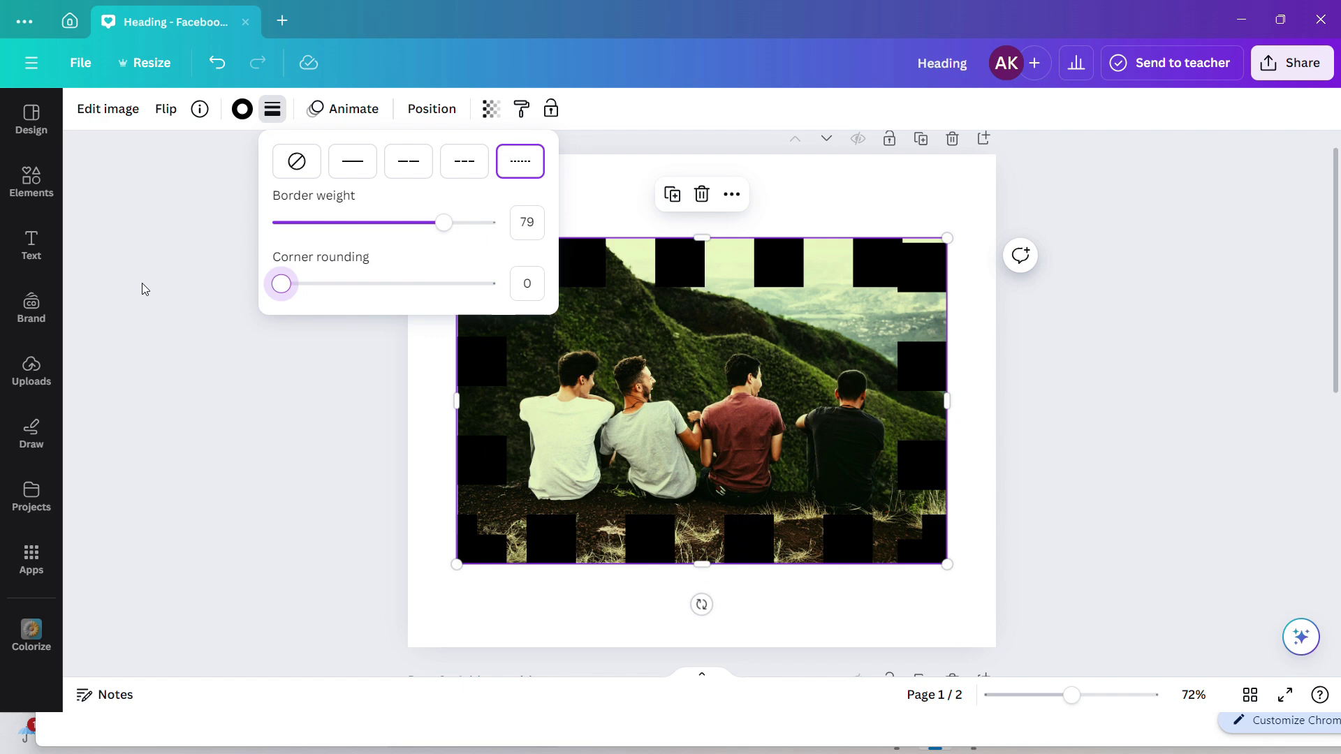
left_click(331, 165)
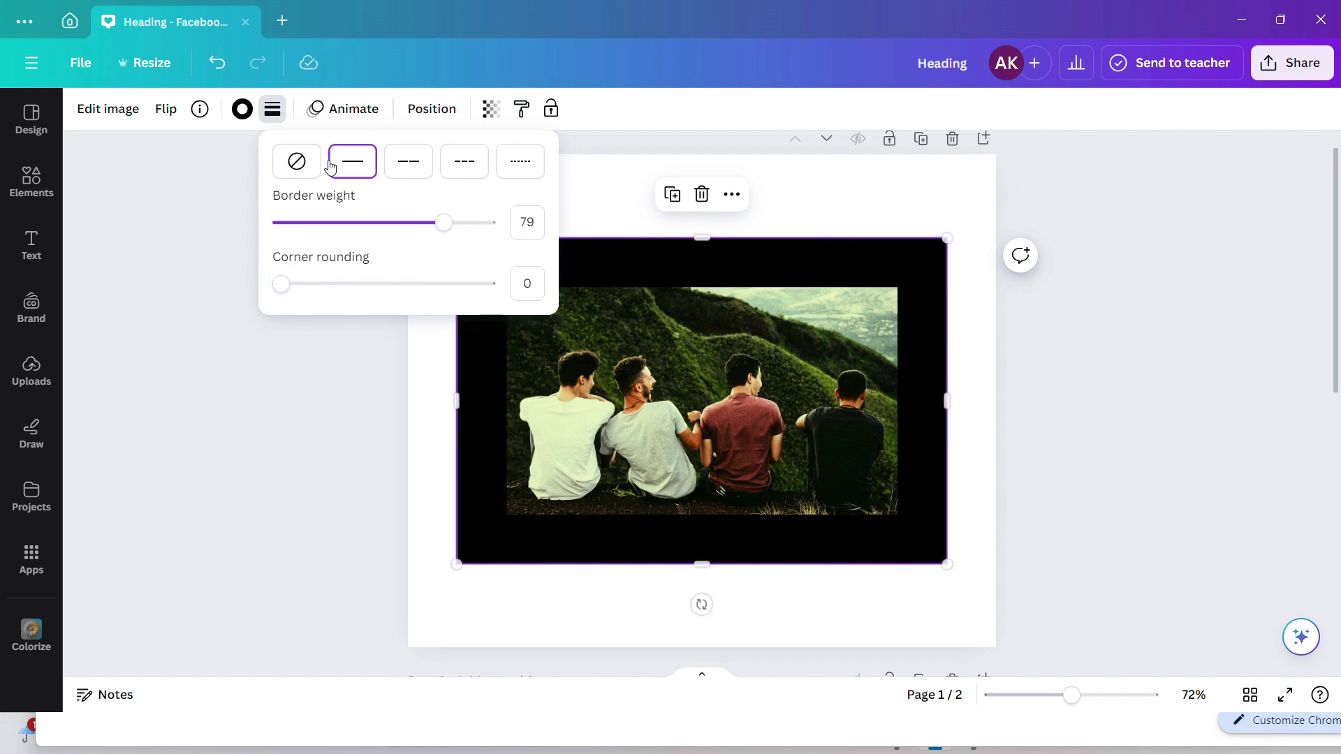
left_click(319, 162)
left_click(326, 162)
left_click(413, 162)
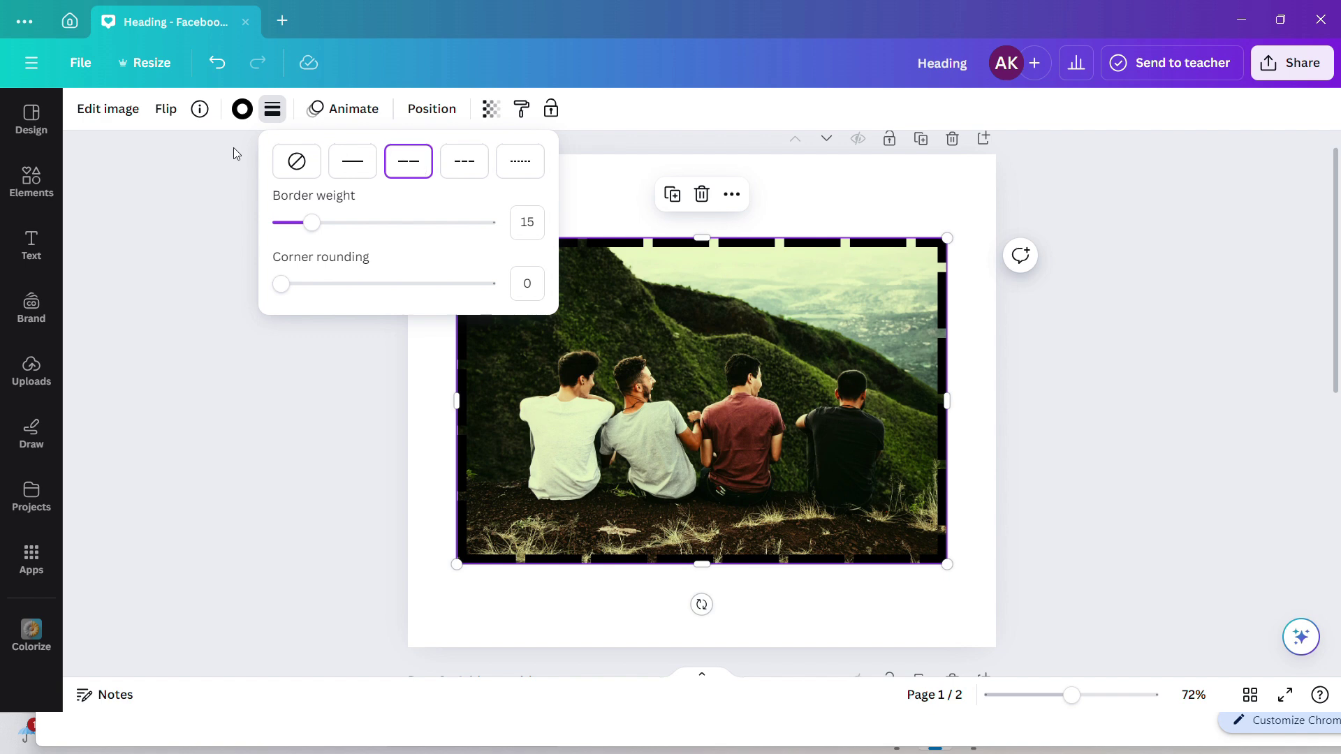
Step: Try dark green, magenta, coral red and light pink from the Watermelon and Stripes palette as the photo's border colour
left_click(242, 108)
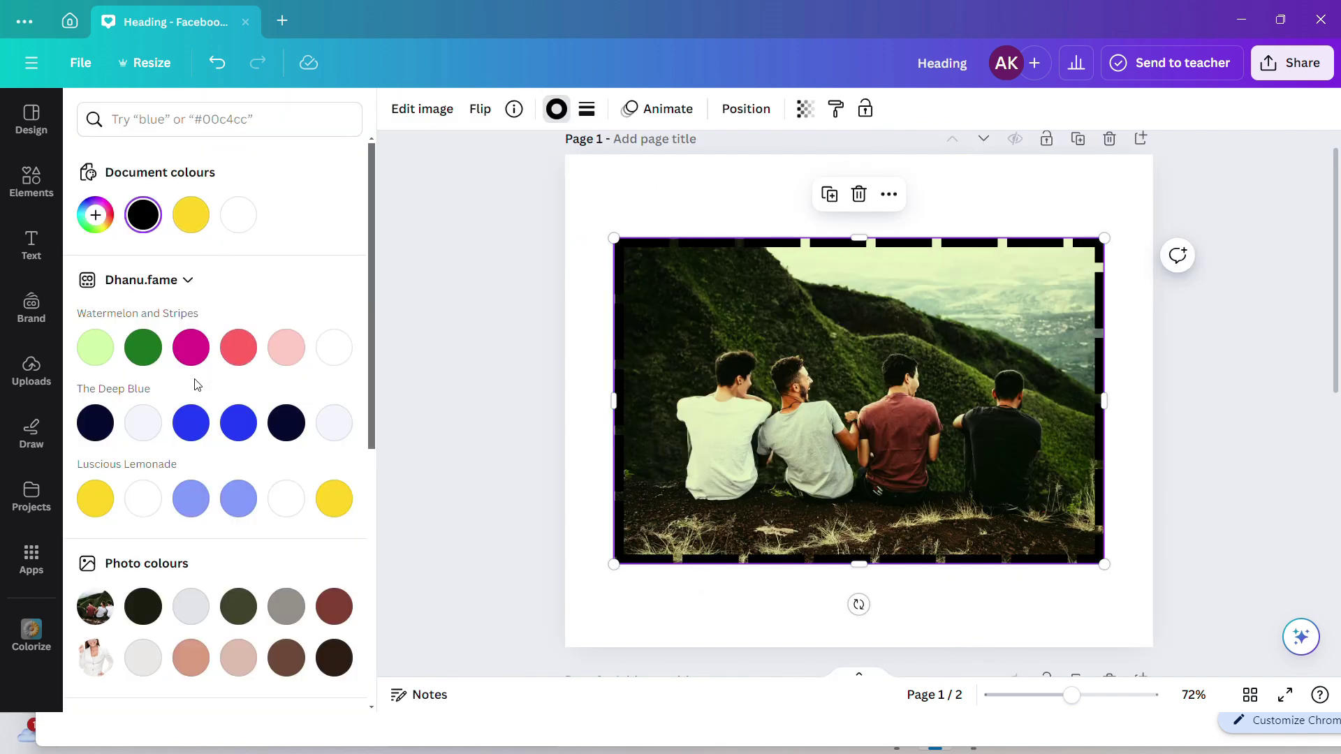
left_click(155, 359)
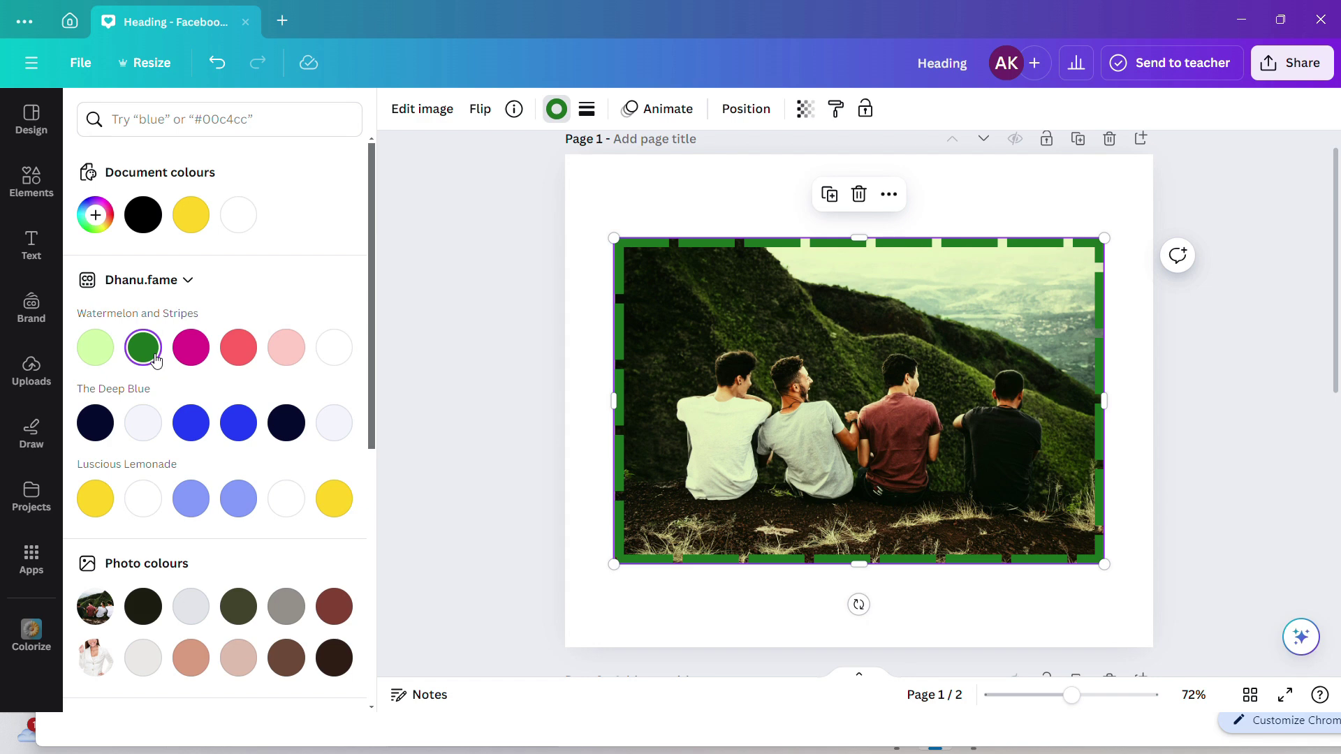
left_click(208, 355)
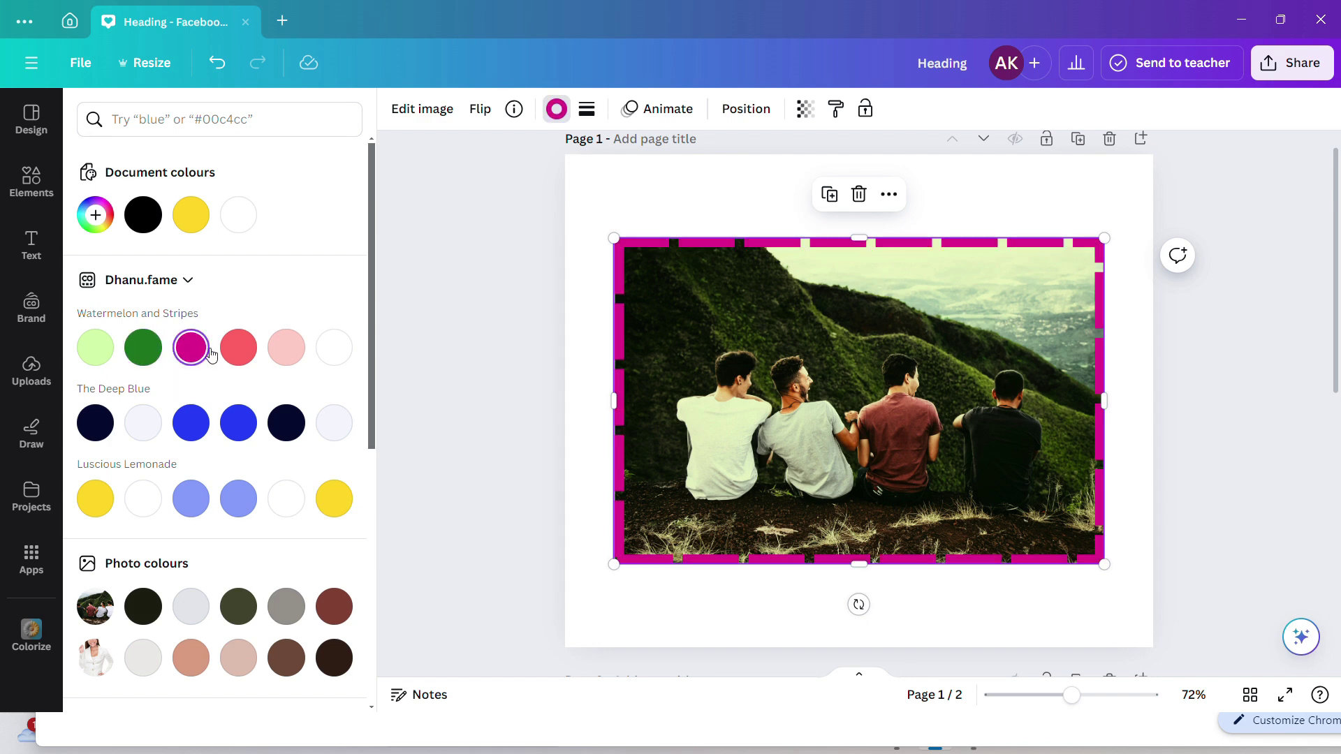
left_click(237, 346)
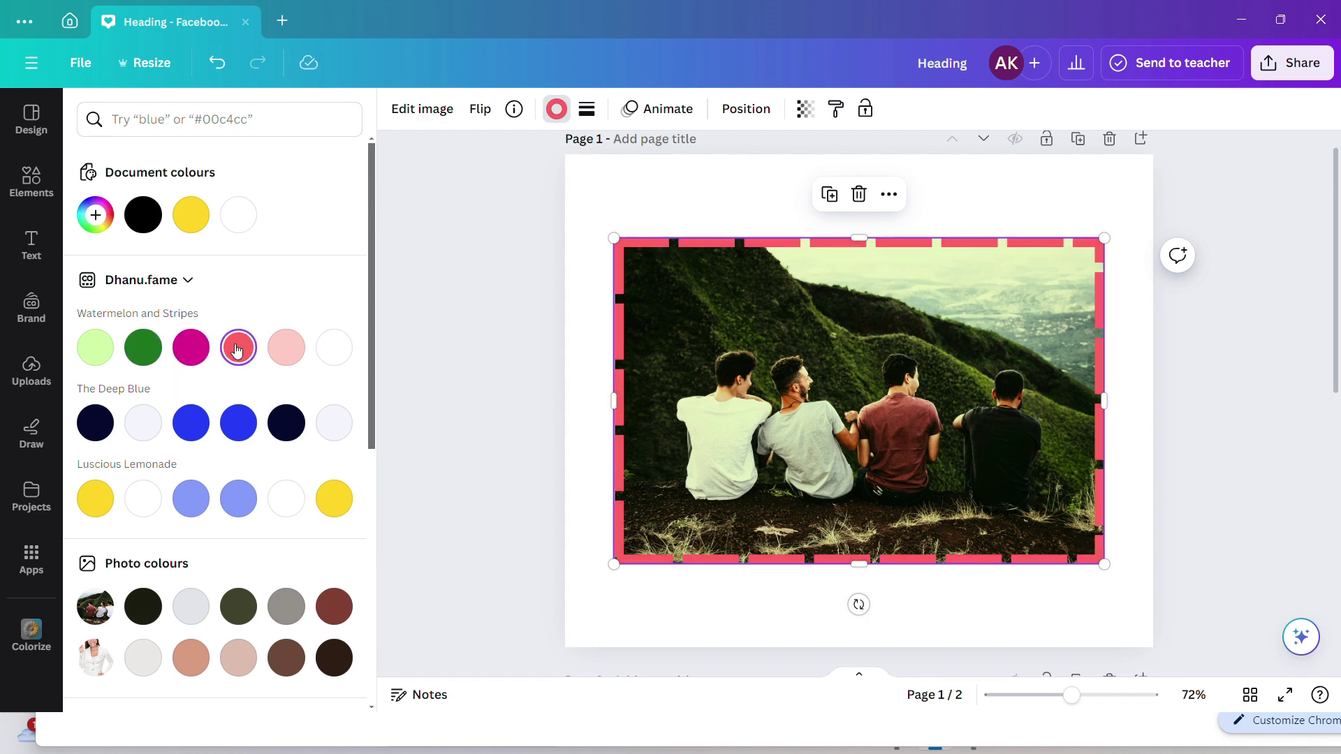
left_click(278, 342)
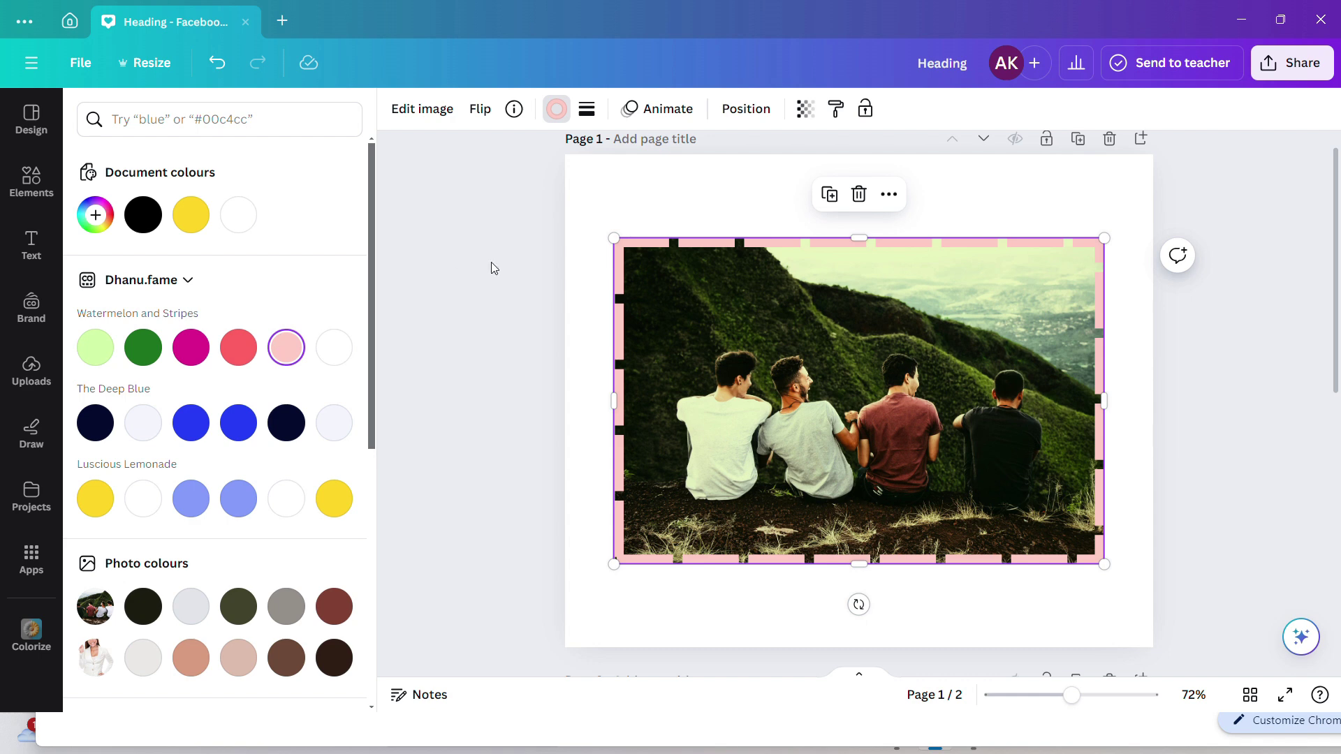
key("Escape")
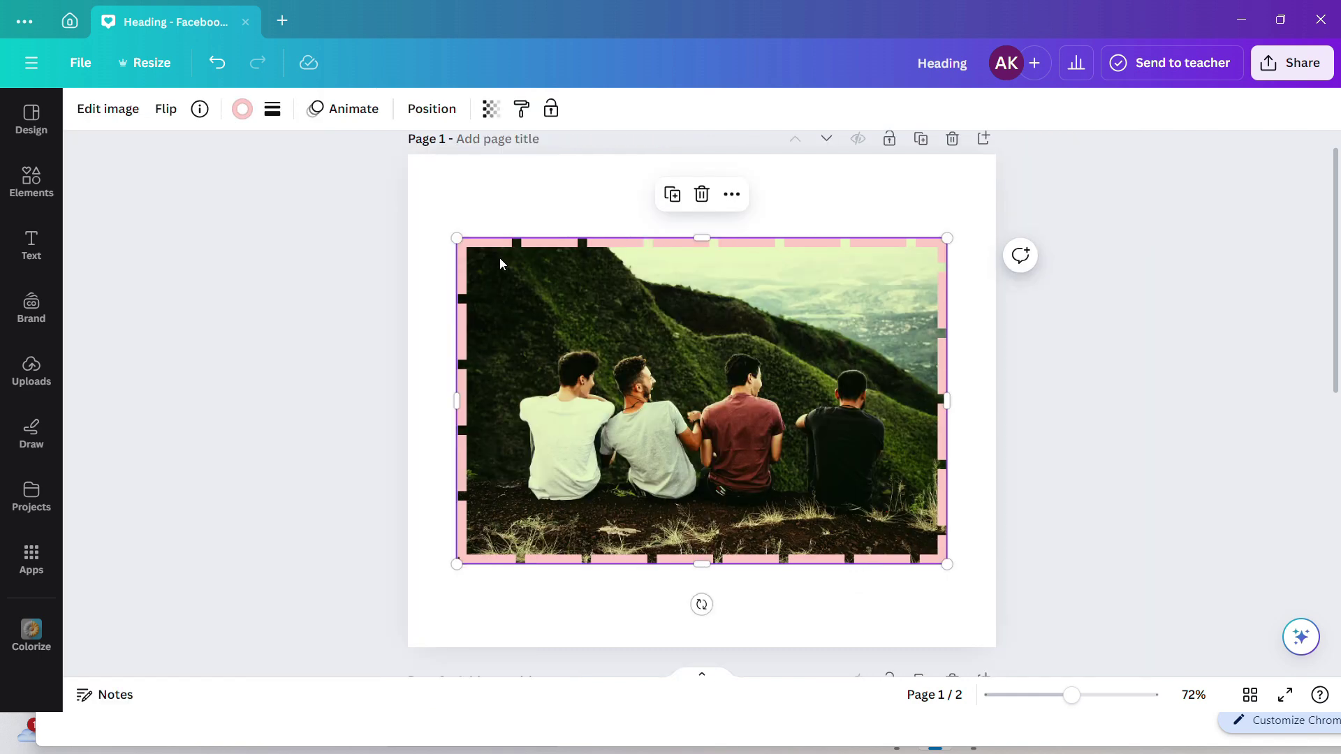
Step: View the available photo animations, then undo the recent border colour, style, weight and rounding changes
left_click(368, 112)
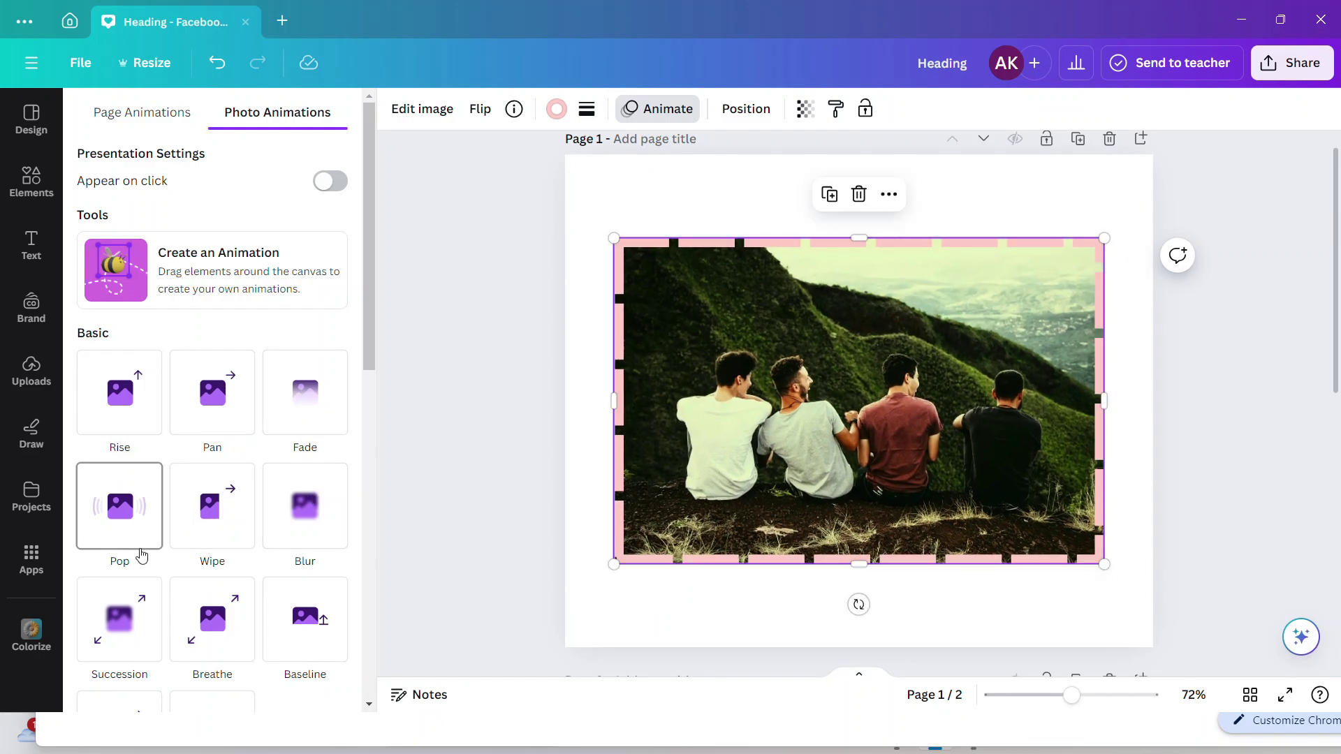
key("ctrl+z")
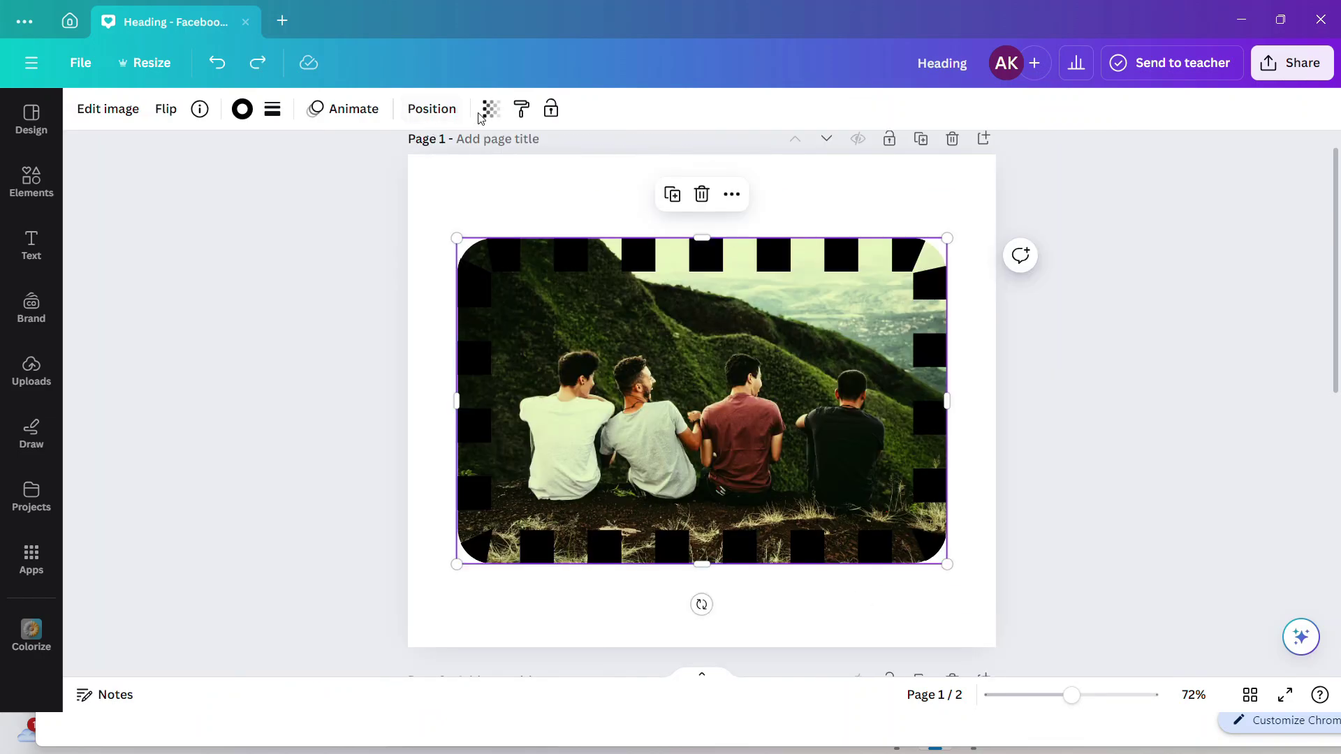
Step: Open the photo's transparency setting
left_click(500, 116)
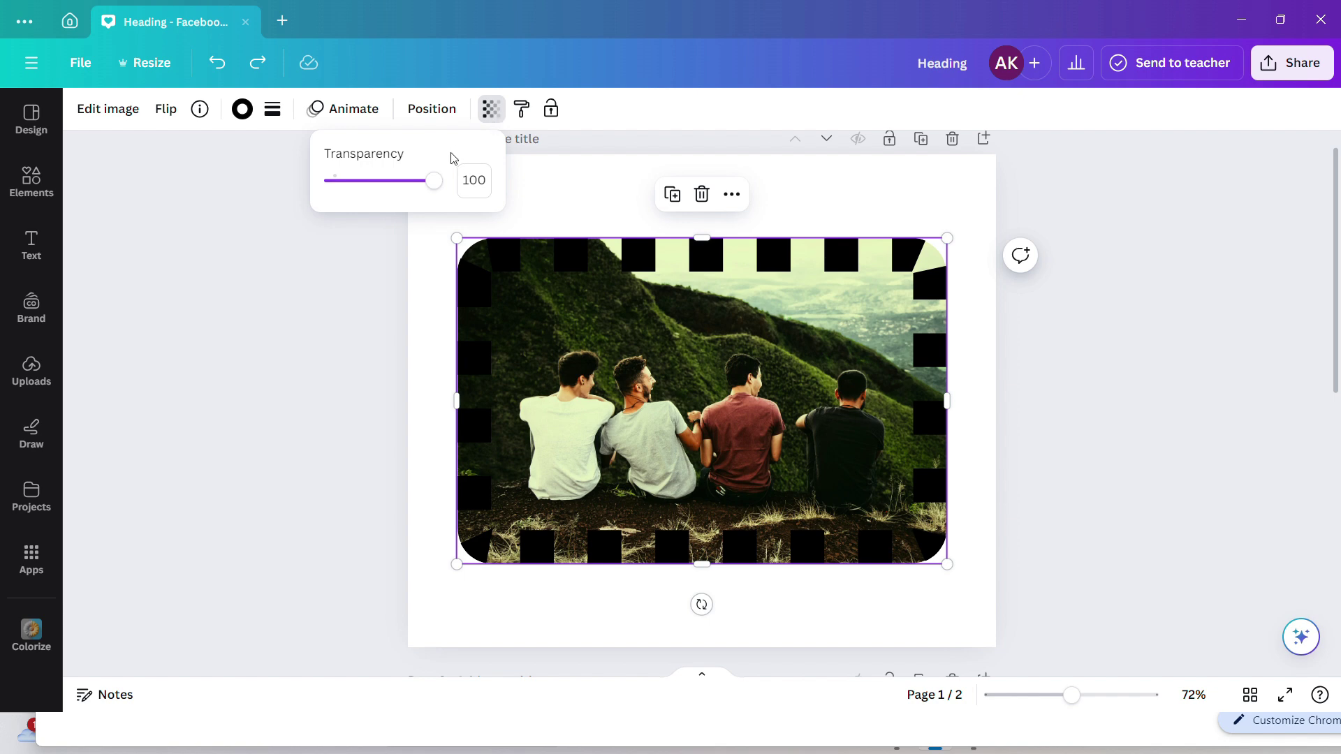